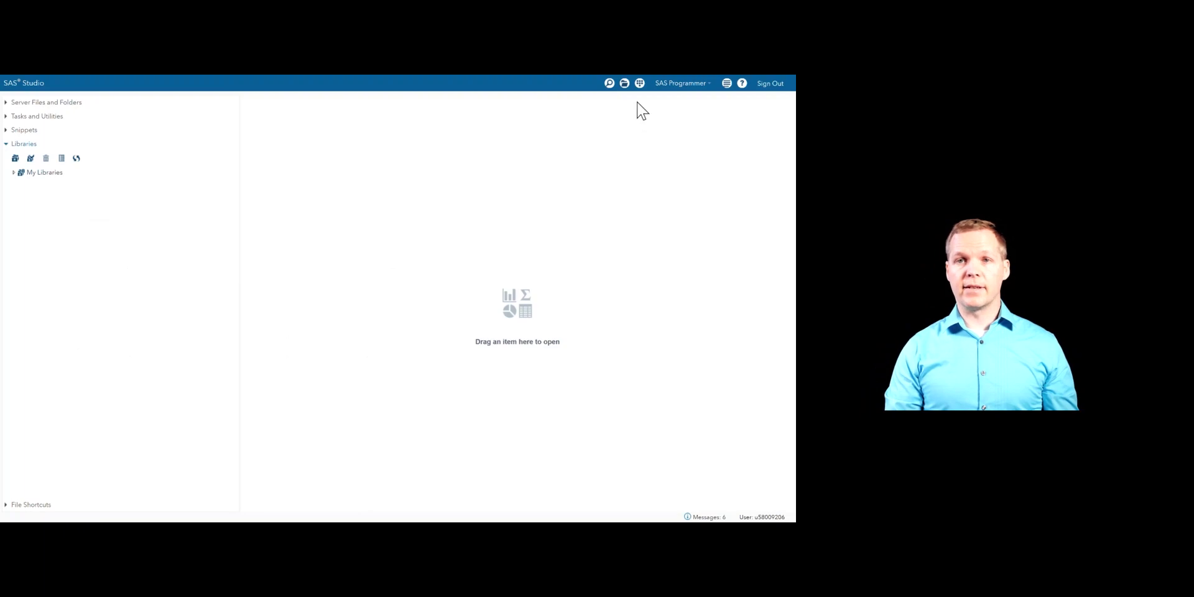
Start a new SAS program and insert the LIBNAME snippet assigning NCSU to myLib
left_click(640, 83)
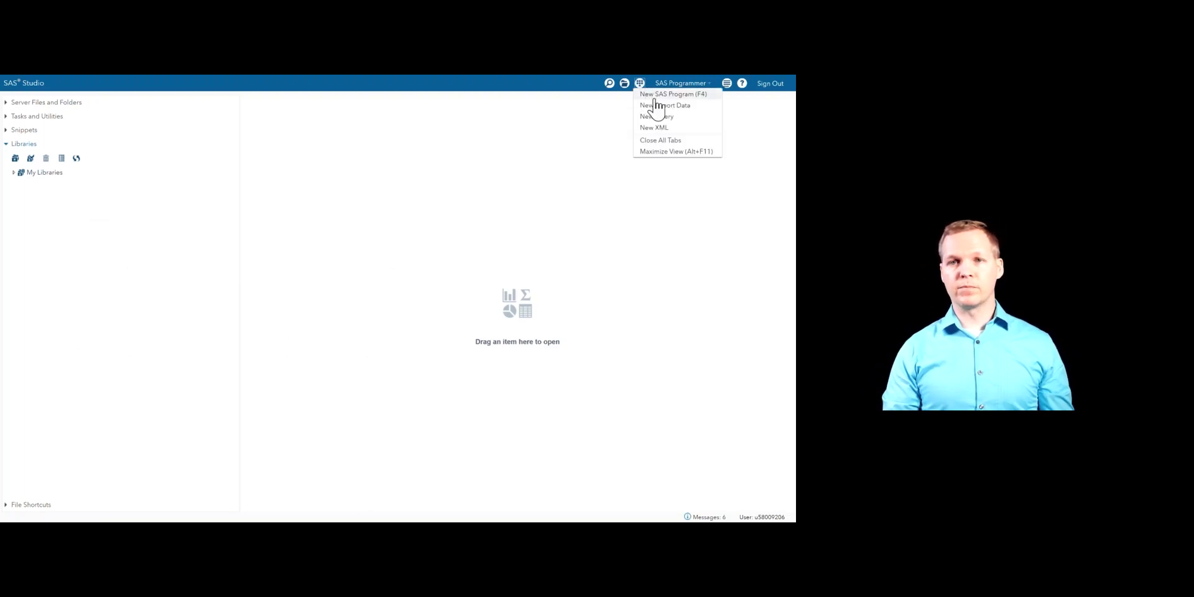
left_click(650, 95)
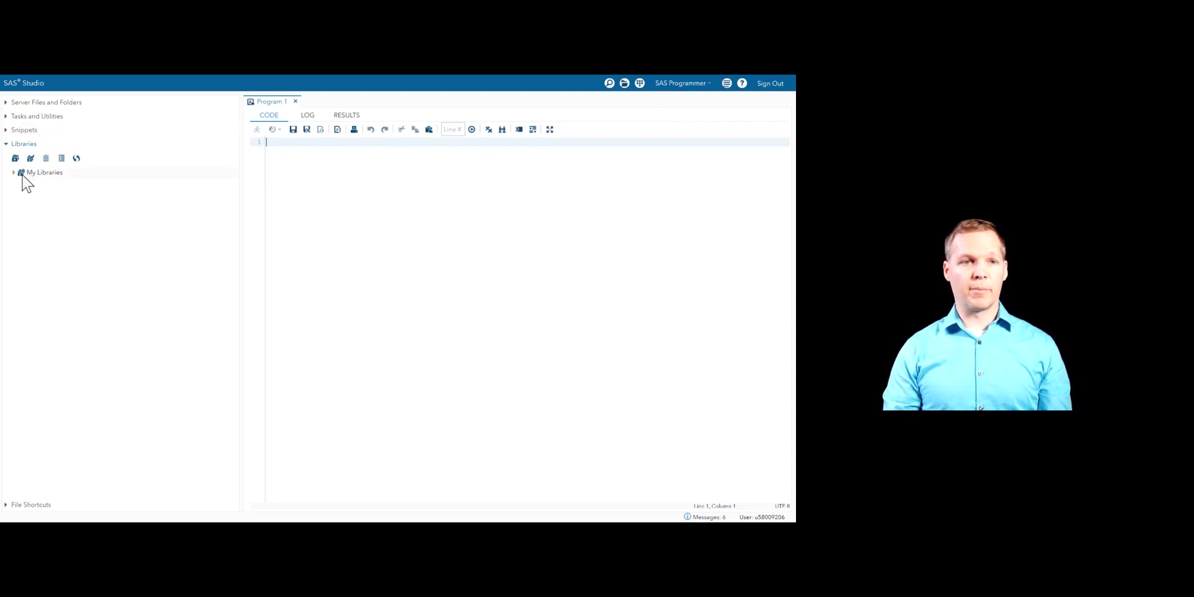
left_click(13, 131)
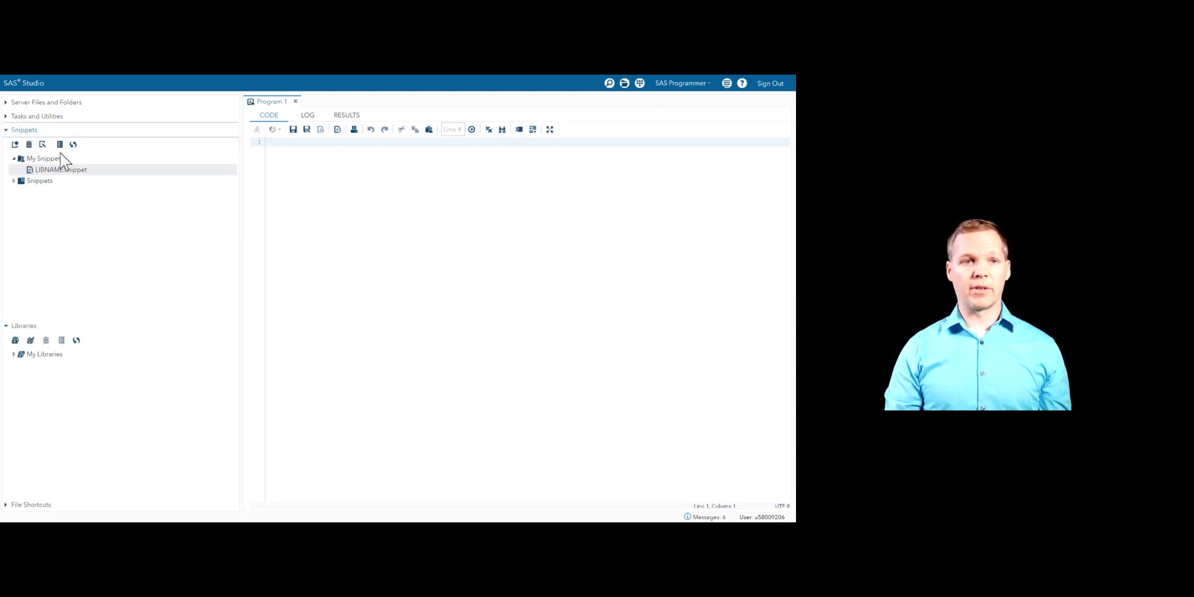
left_click_drag(47, 174, 320, 171)
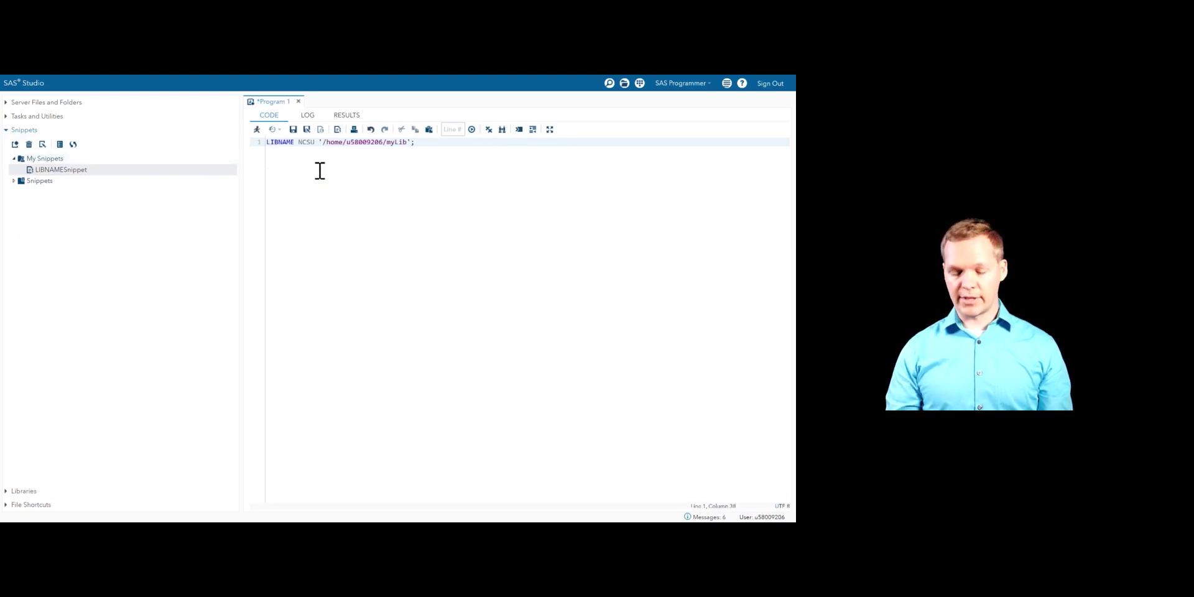
Add two blank lines above the LIBNAME statement and show the server files tree
key("Home")
key("Return")
key("Up")
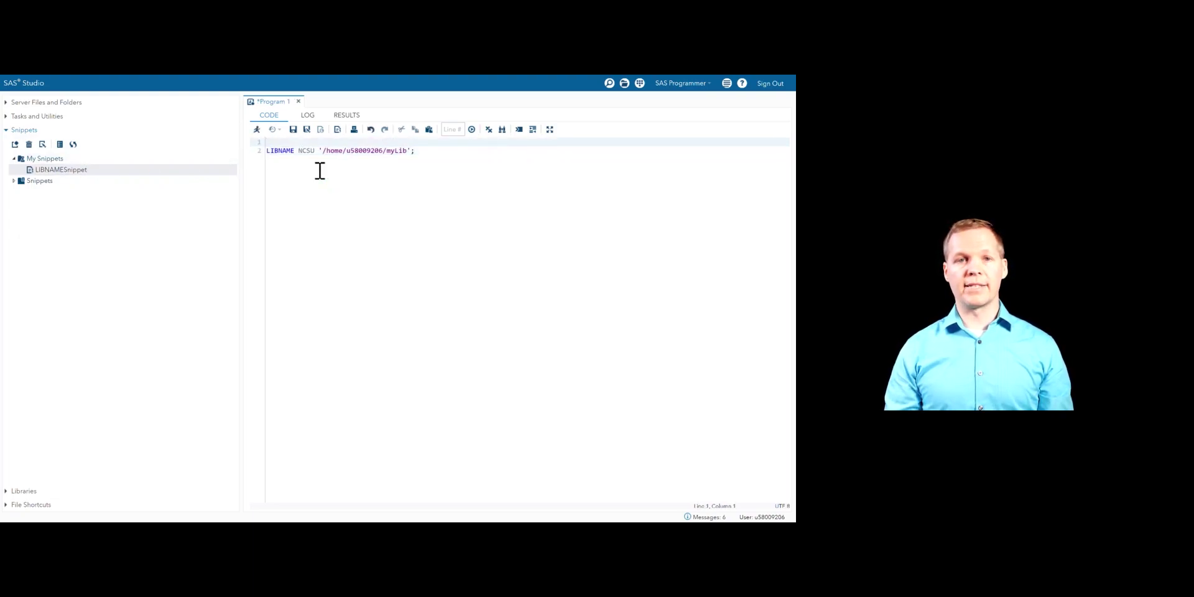
key("Return")
key("Up")
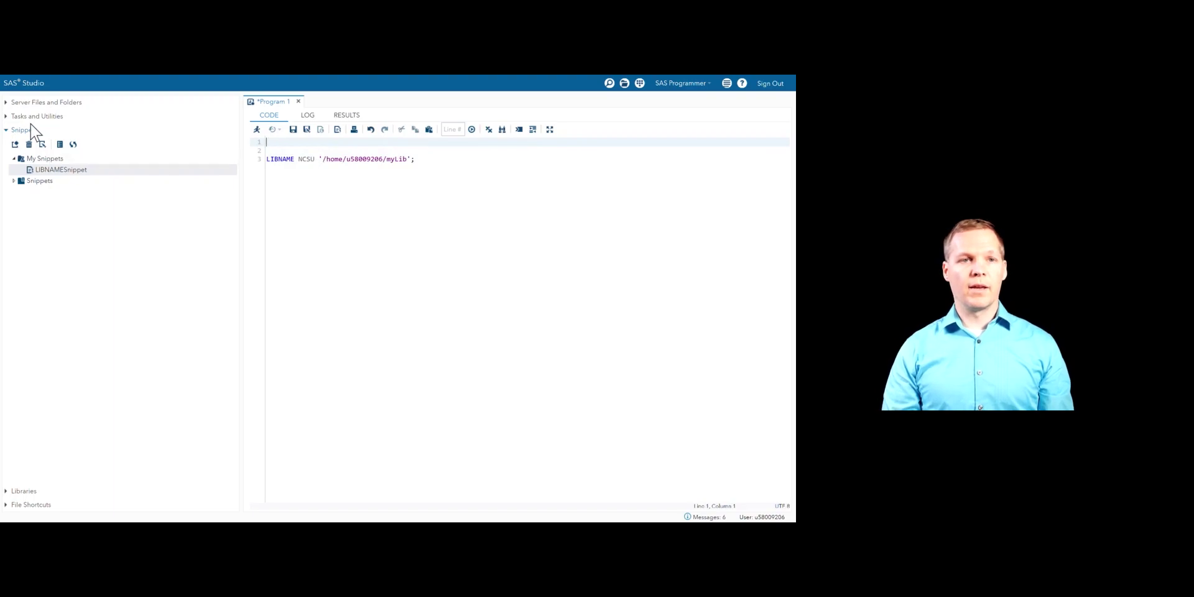
left_click(28, 102)
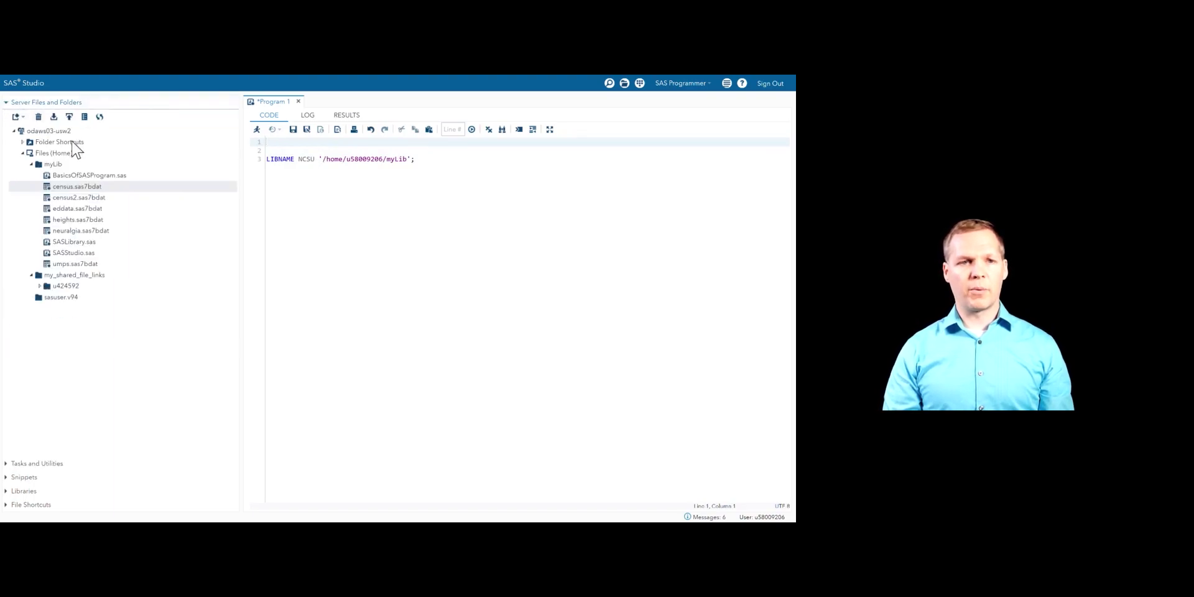
Write an asterisk-bordered comment header titled IMPORT Wizard with the author's name
left_click(277, 143)
type("***************")
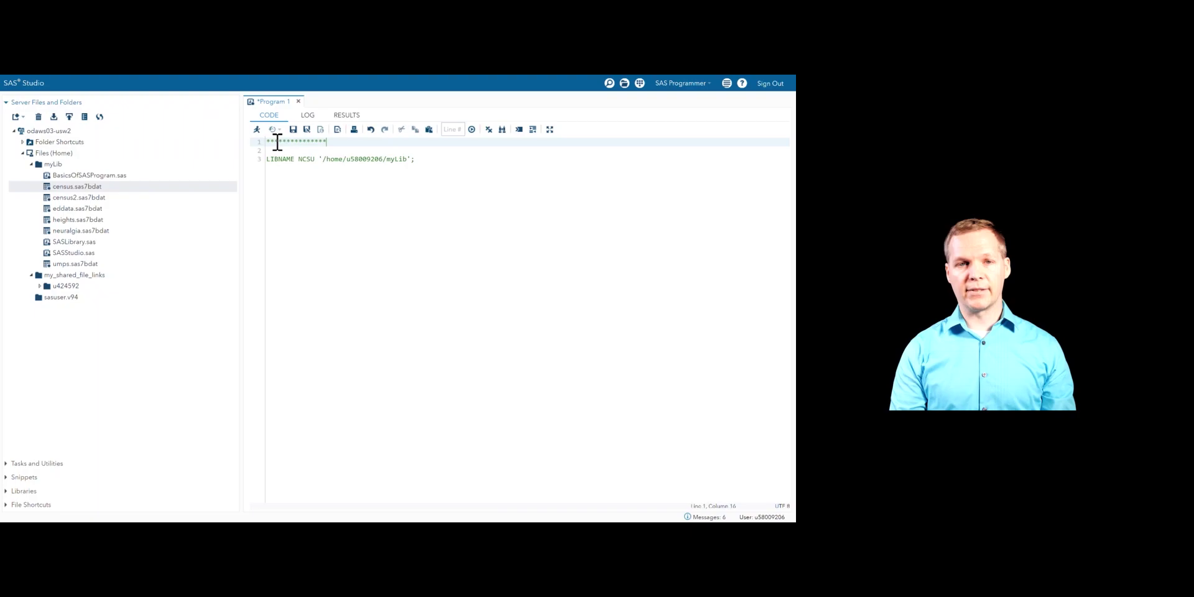
type("****************")
key("Return")
type("*")
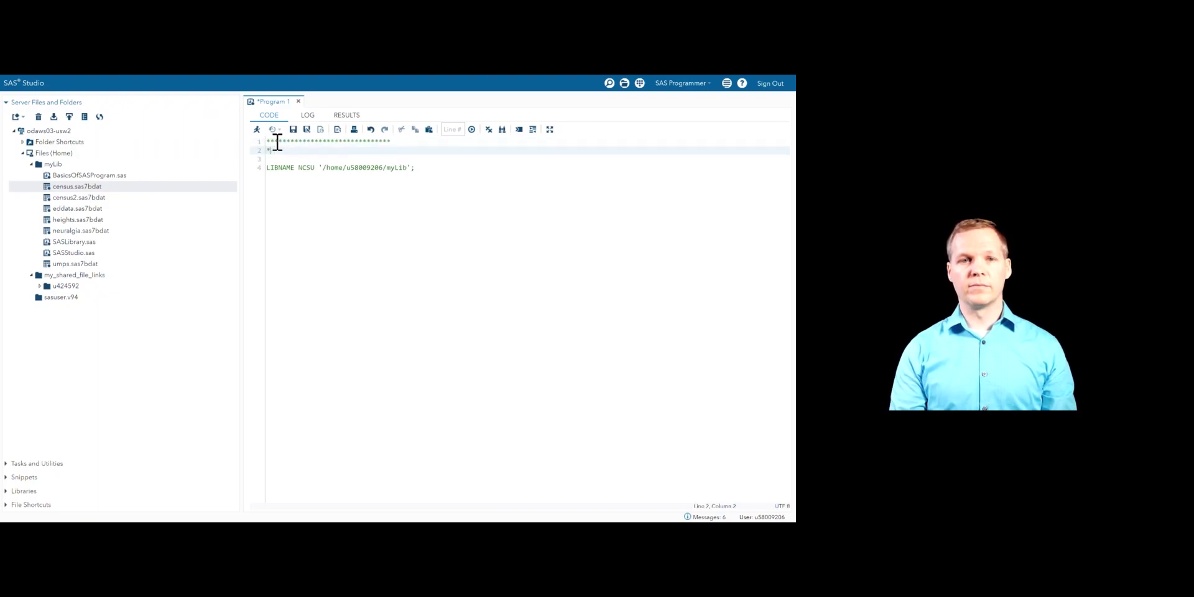
type("IMPORT Wiz")
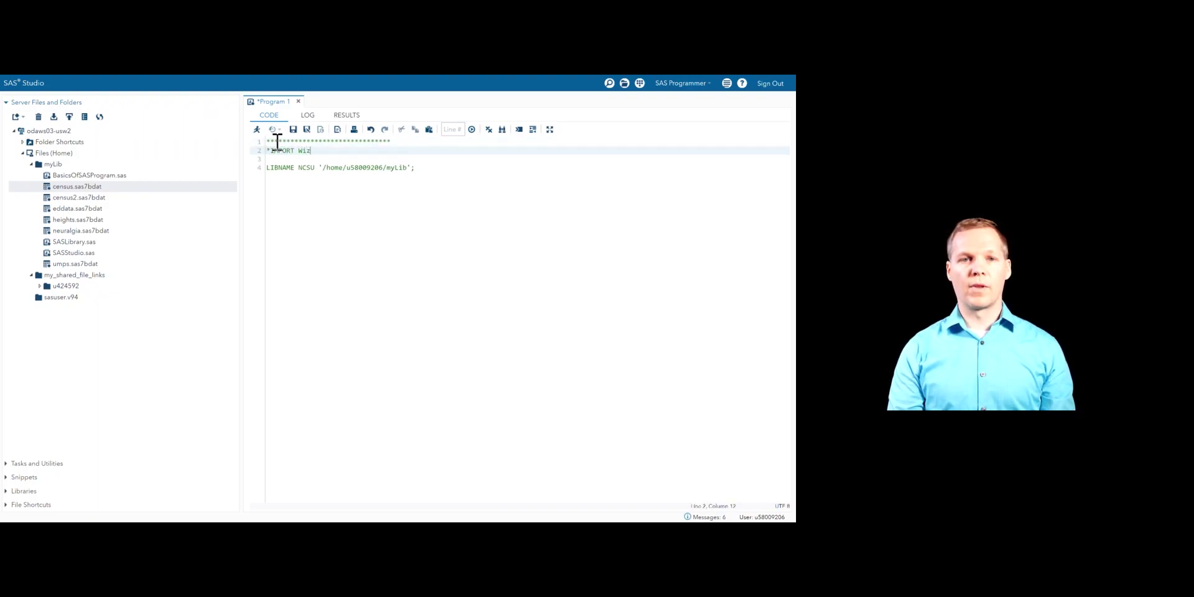
type("ard")
key("Return")
type("*Ju")
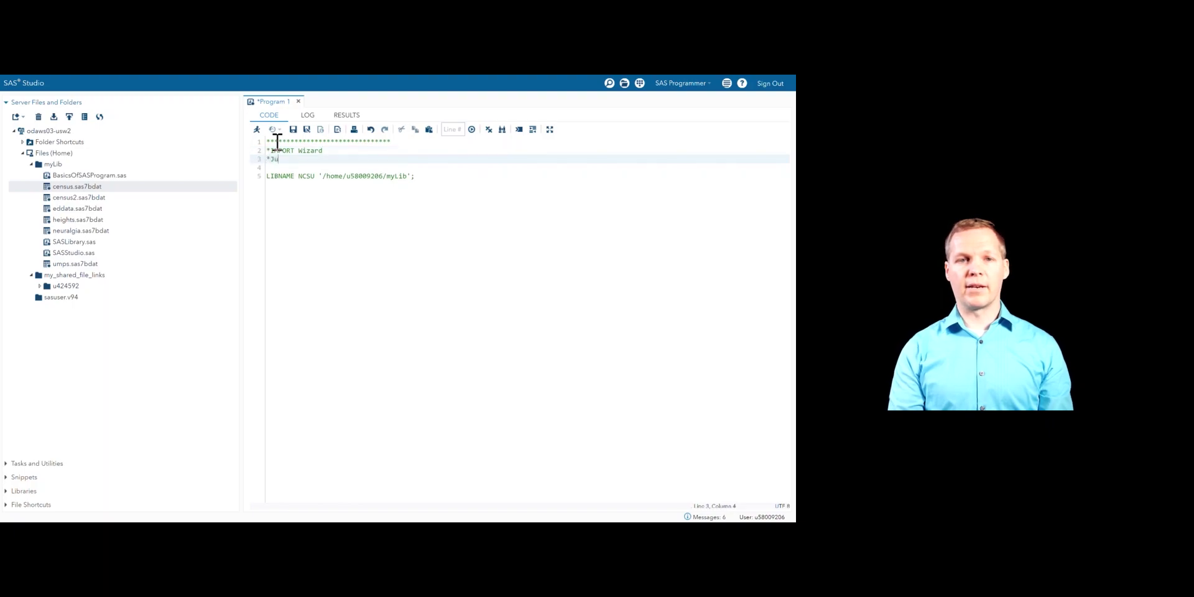
type("stin POst")
key("Return")
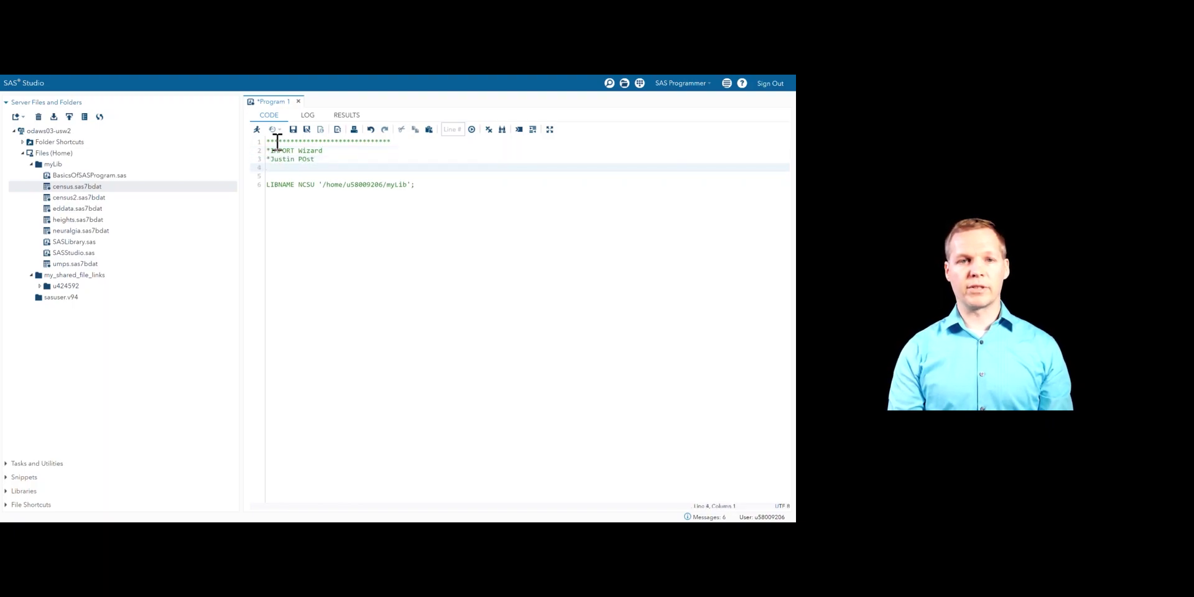
type("***********************************")
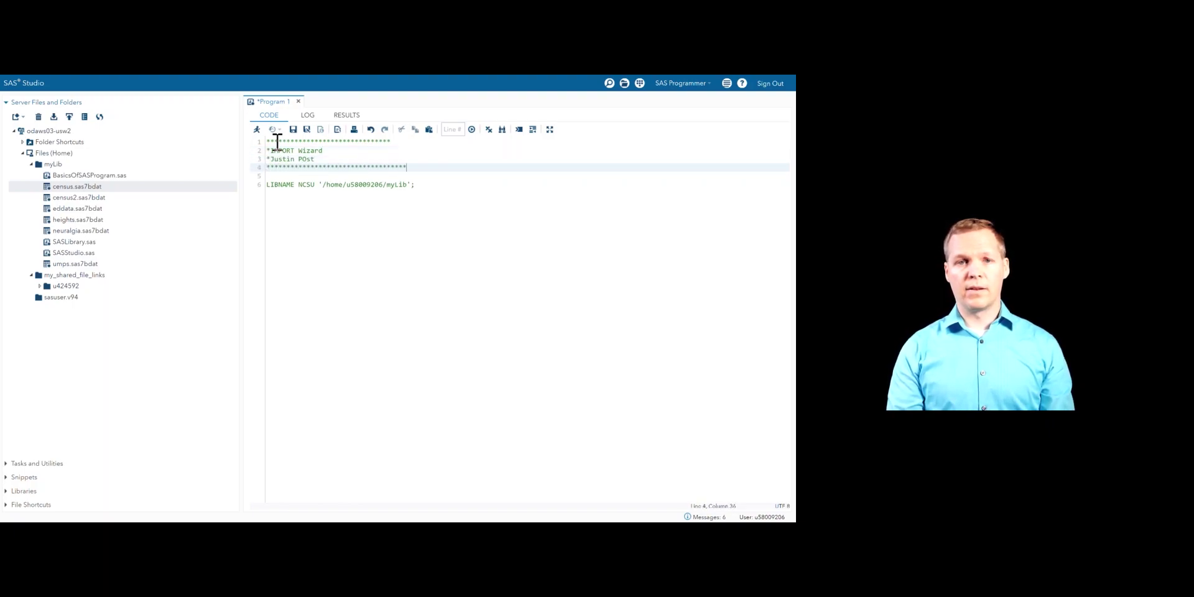
key("BackSpace")
key("BackSpace")
key("BackSpace")
type(";")
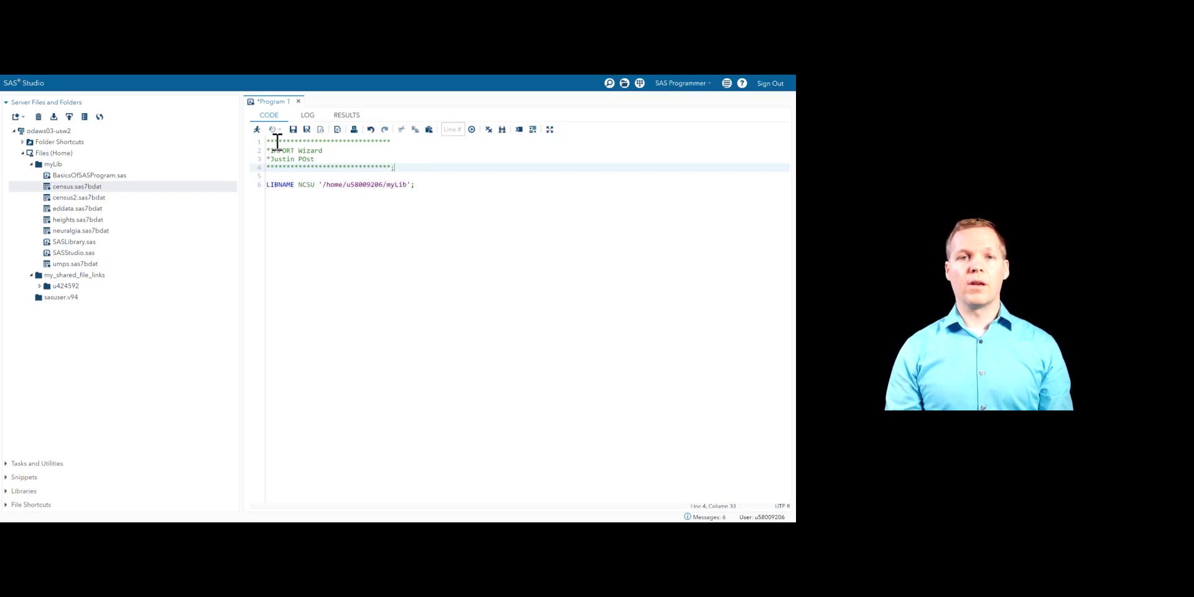
Run the LIBNAME statement to assign NCSU, then add blank lines after it
key("Down")
key("Down")
key("Home")
key("shift+End")
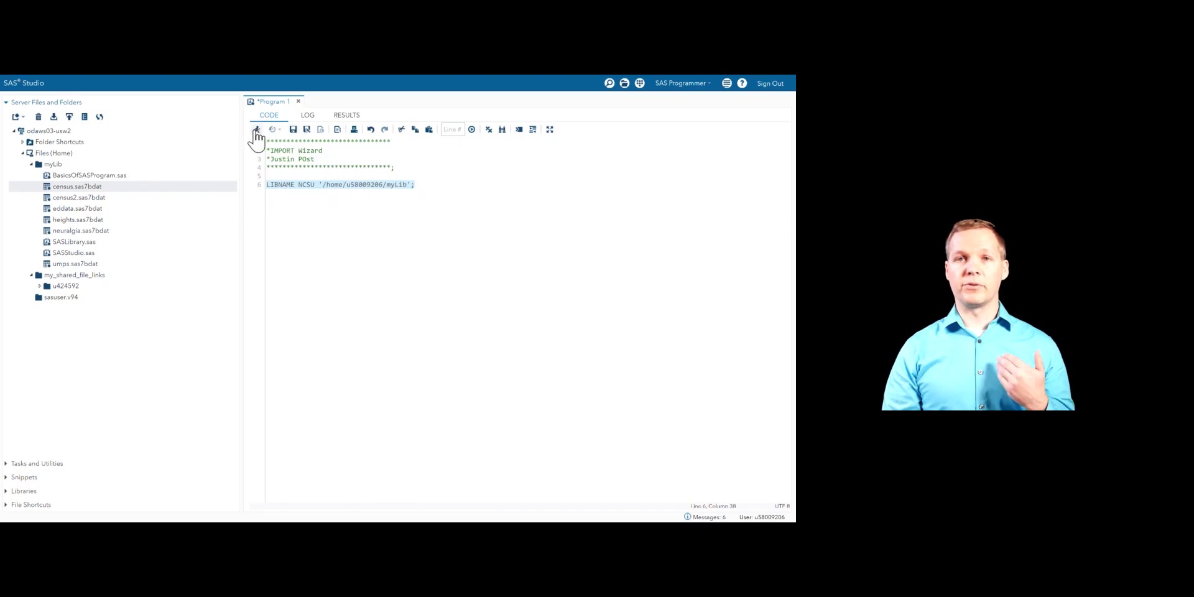
left_click(256, 129)
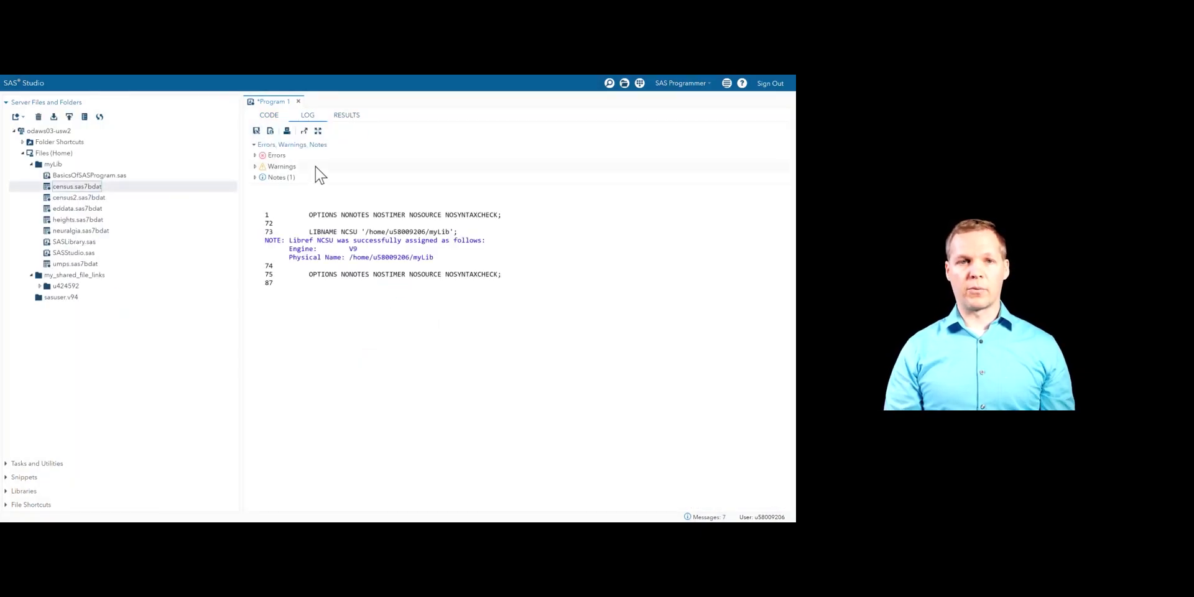
left_click(274, 118)
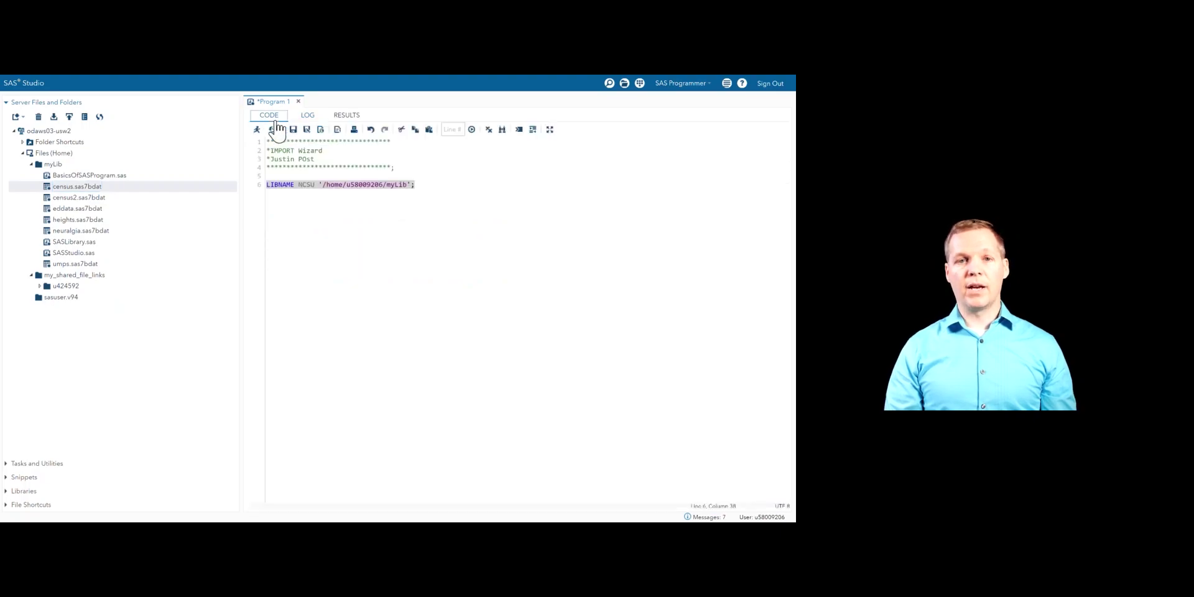
double_click(359, 185)
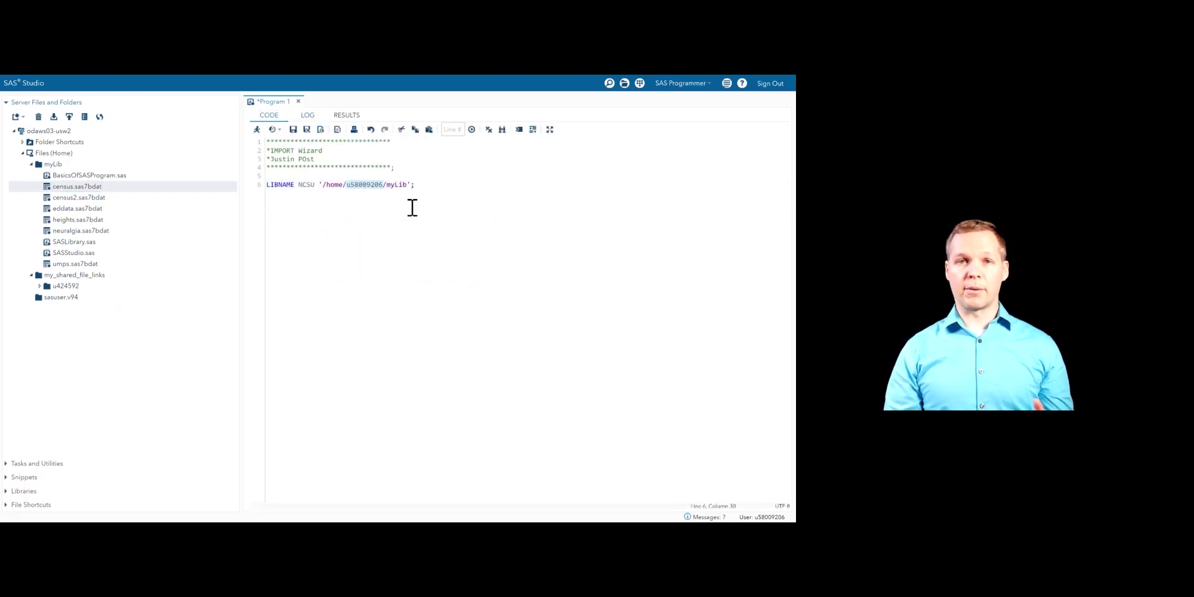
left_click(456, 186)
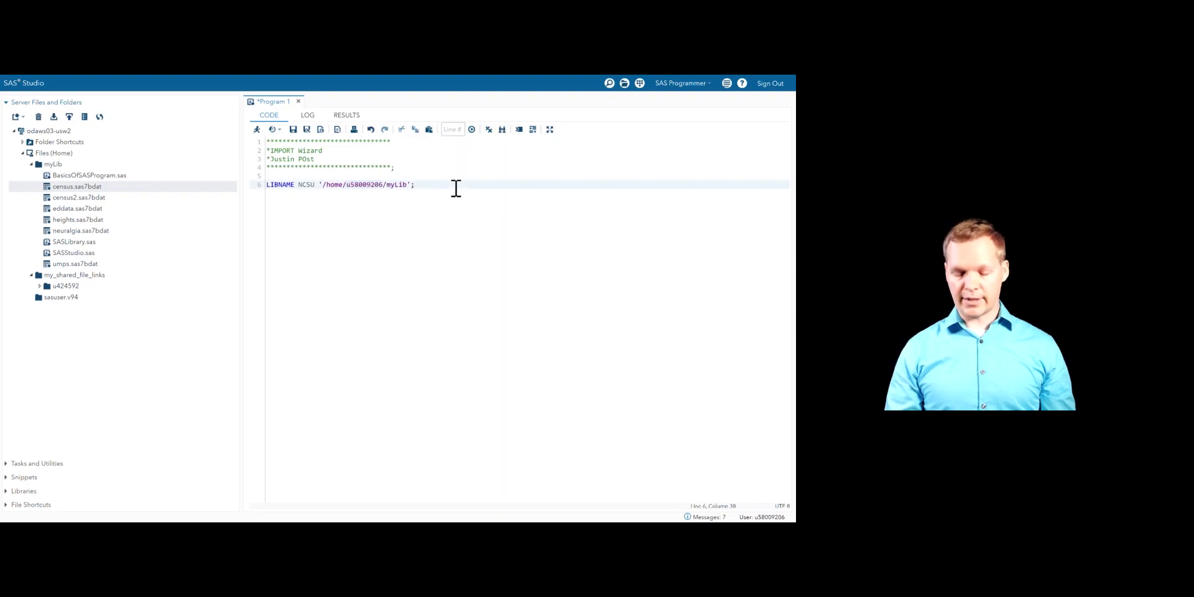
key("Return")
key("Return")
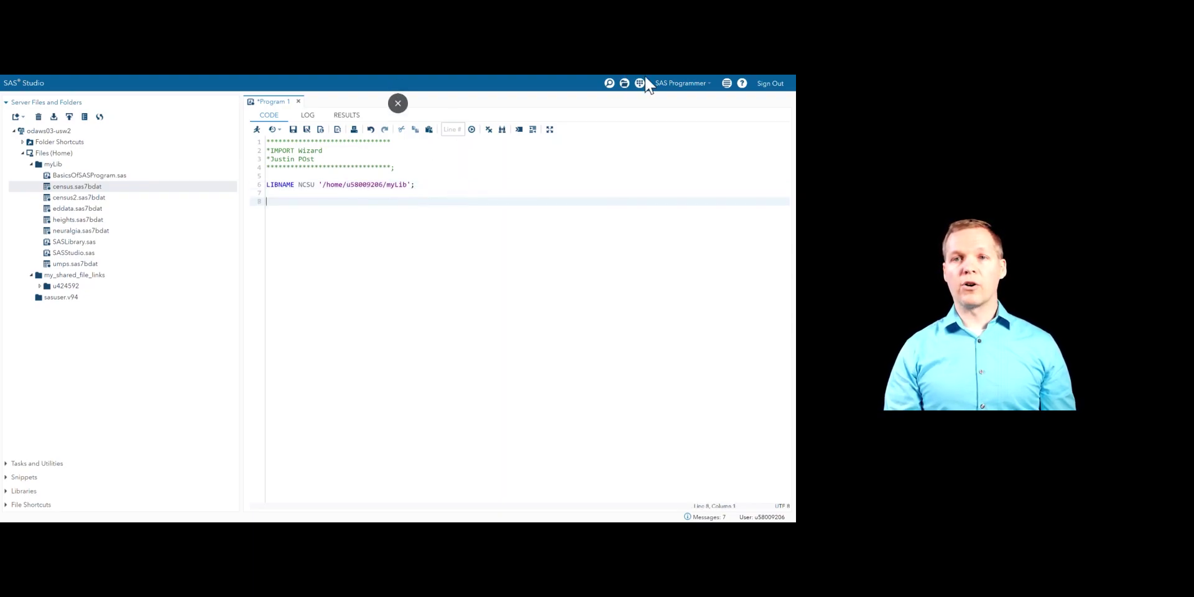
left_click(639, 84)
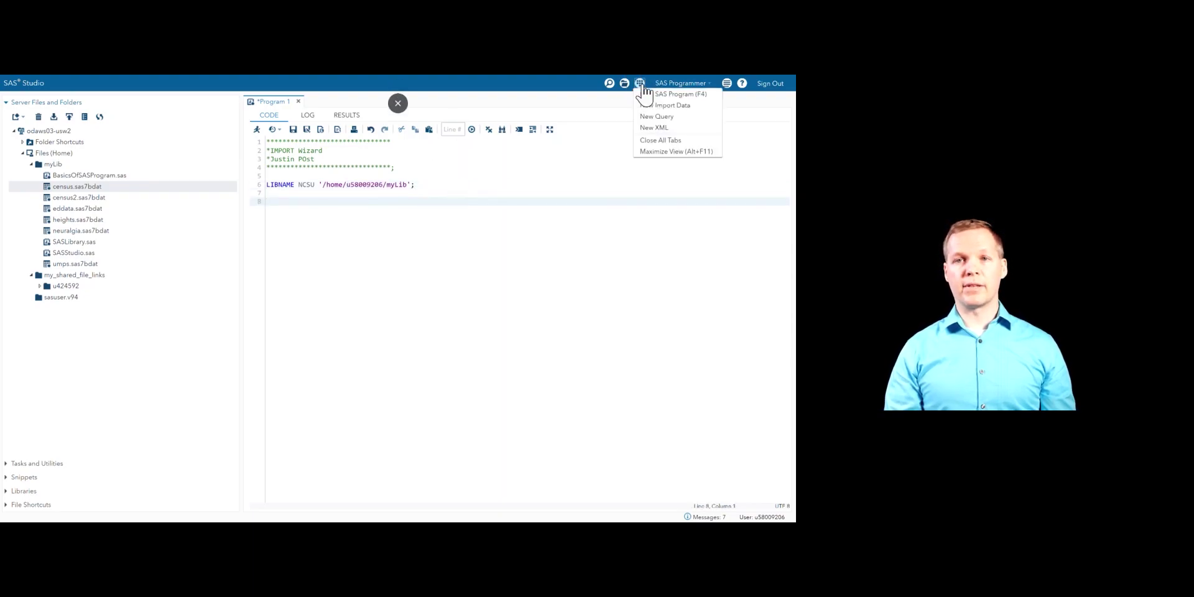
Start a new Import Data task and locate forestfires.xlsx in the shared folder
left_click(678, 108)
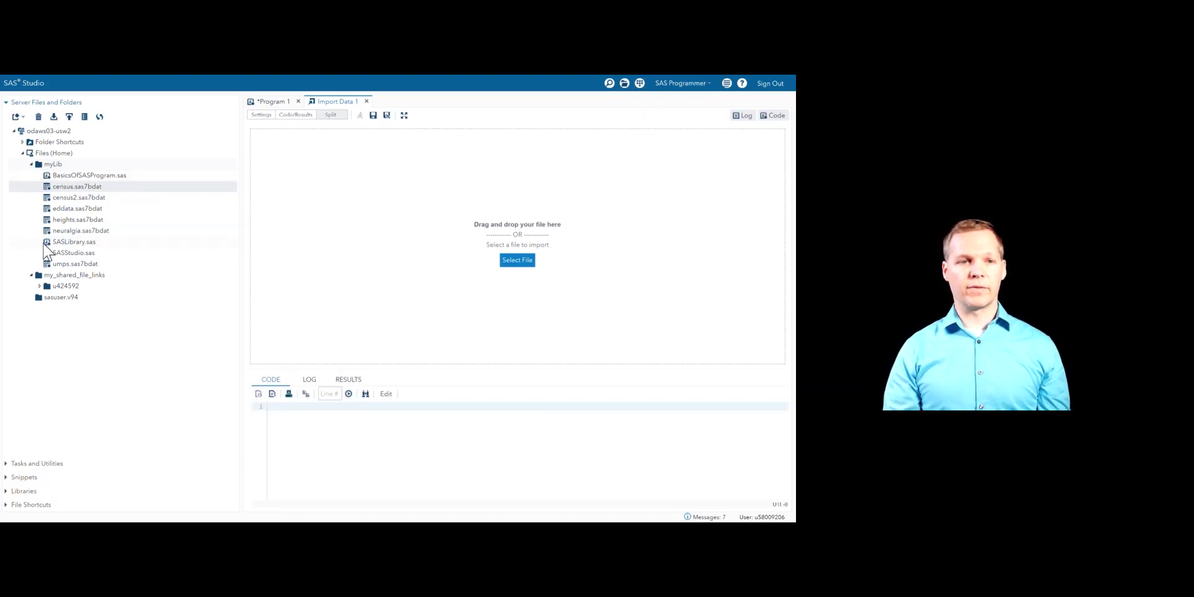
left_click(32, 276)
left_click(31, 275)
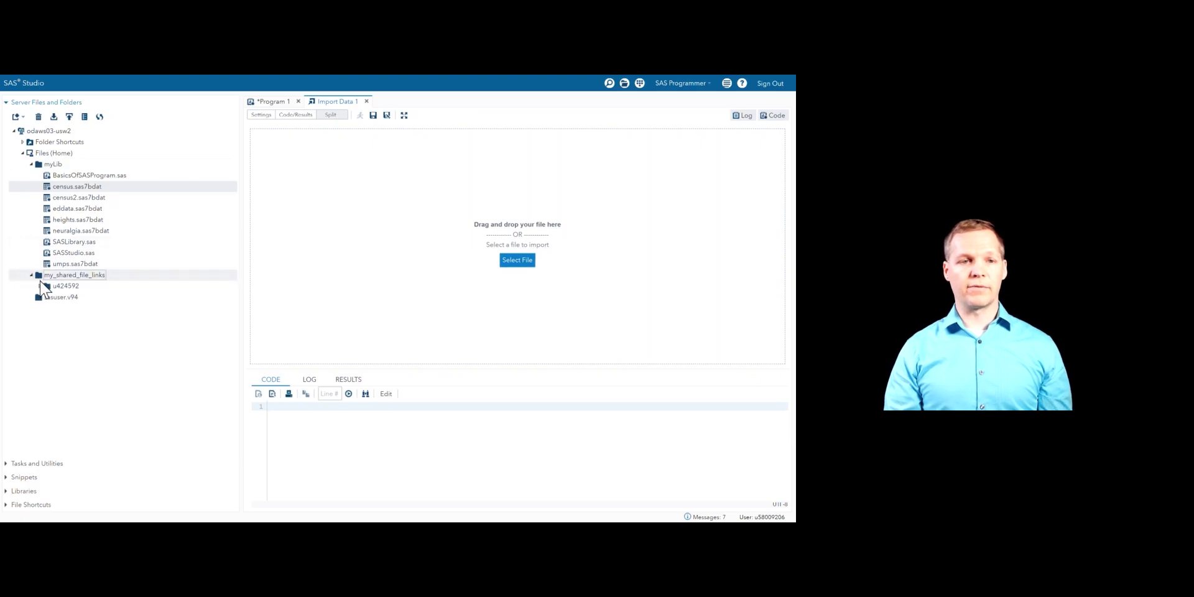
left_click(41, 286)
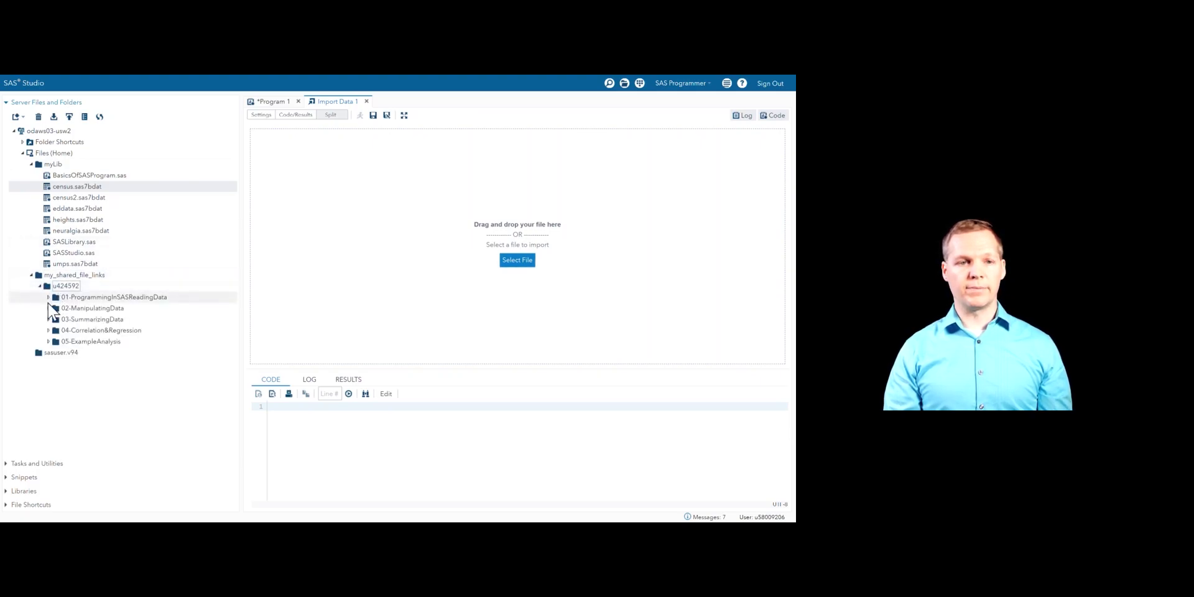
left_click(48, 298)
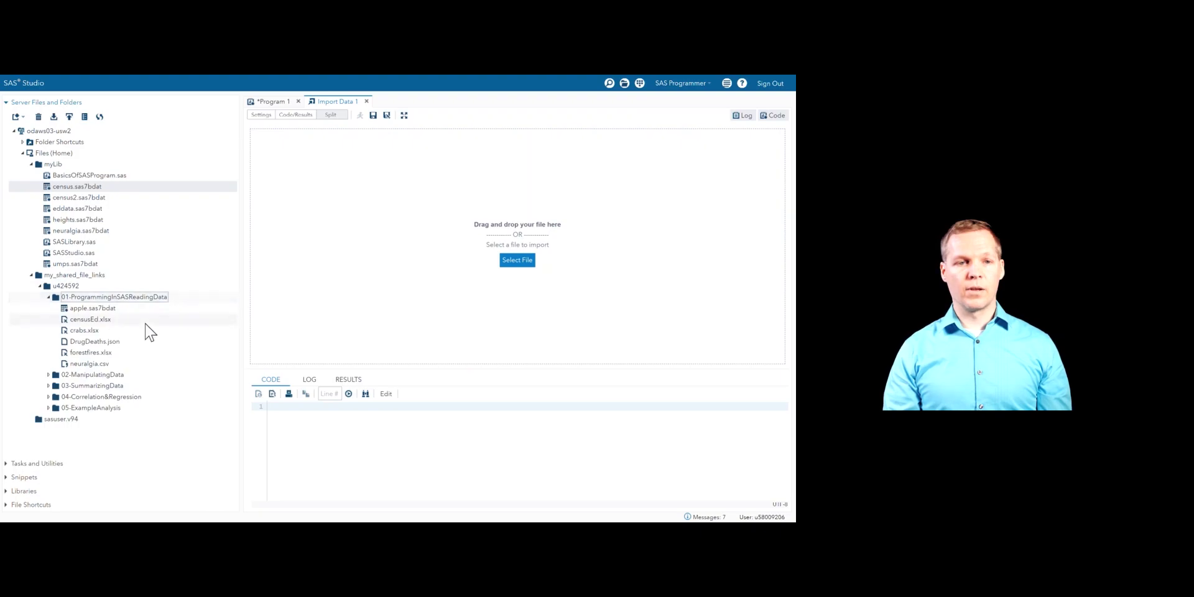
left_click(93, 353)
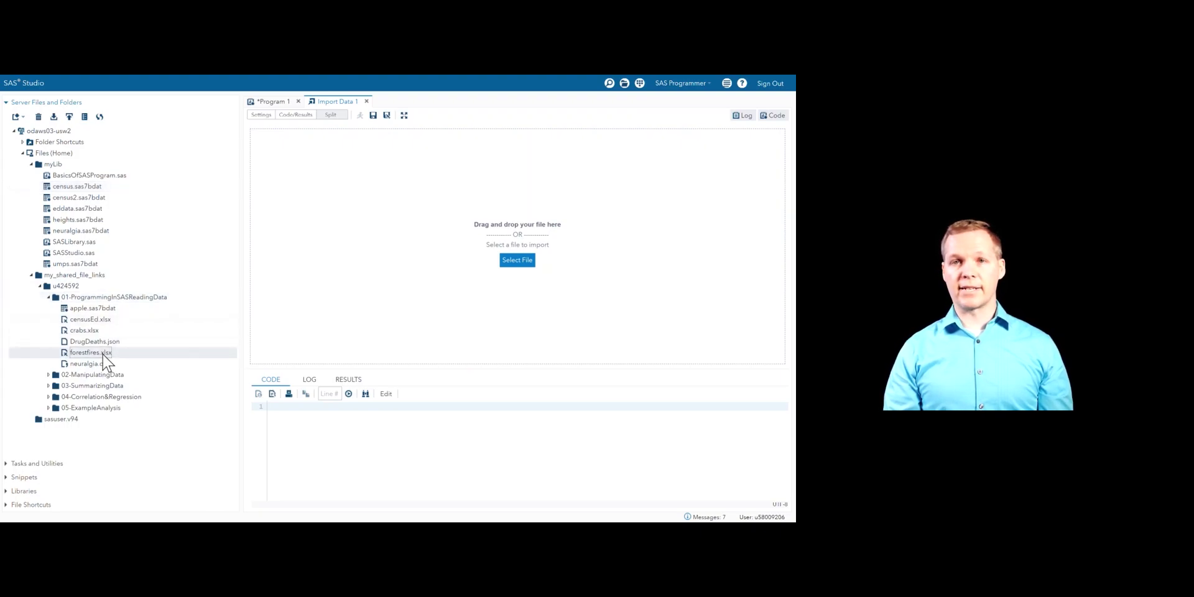
Load forestfires.xlsx into the import task as its source file
left_click_drag(104, 355, 294, 306)
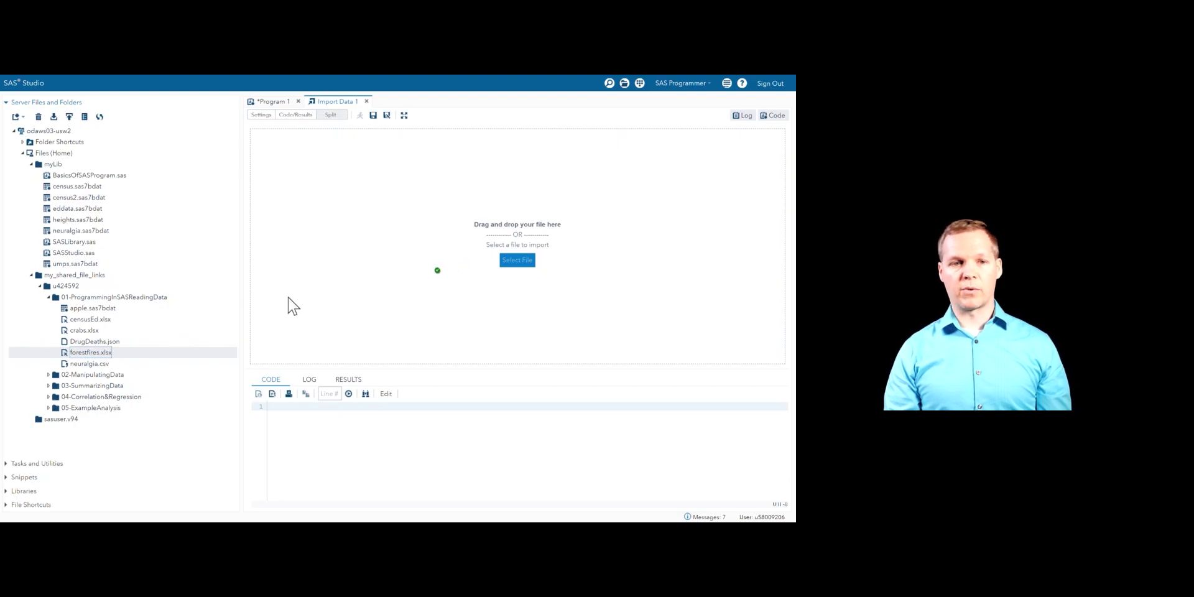
left_click(161, 357)
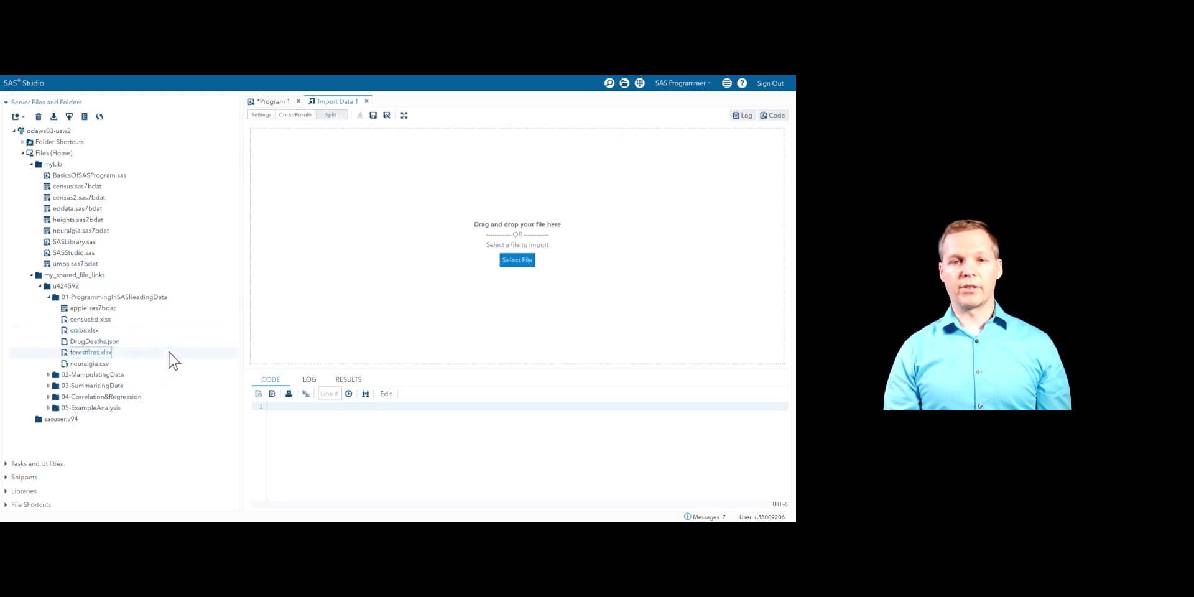
left_click(526, 262)
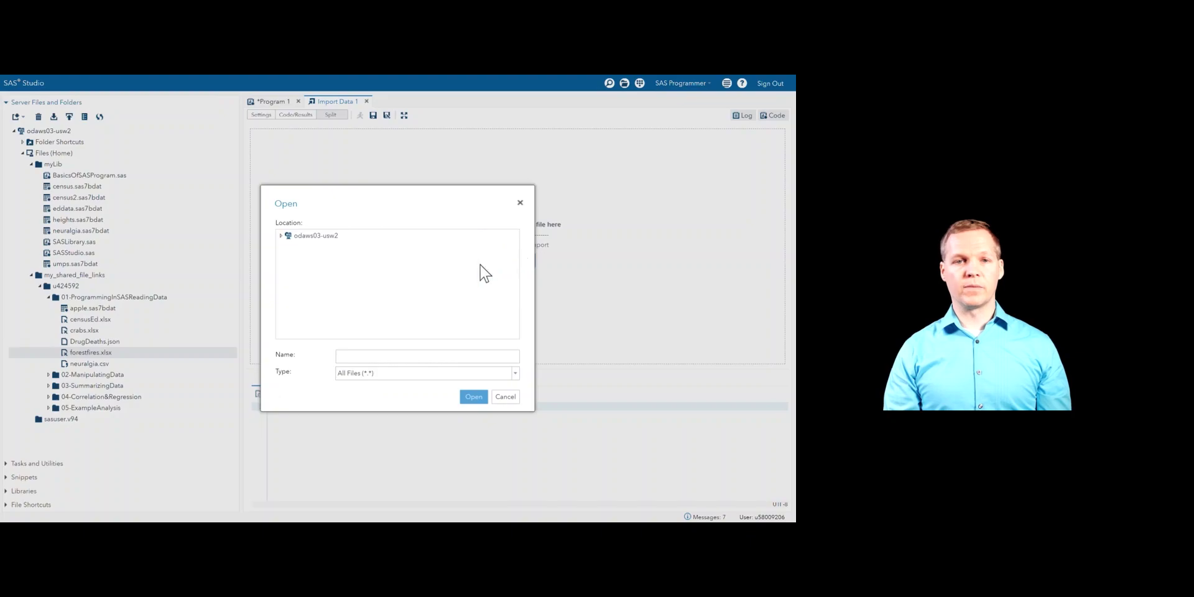
left_click(522, 204)
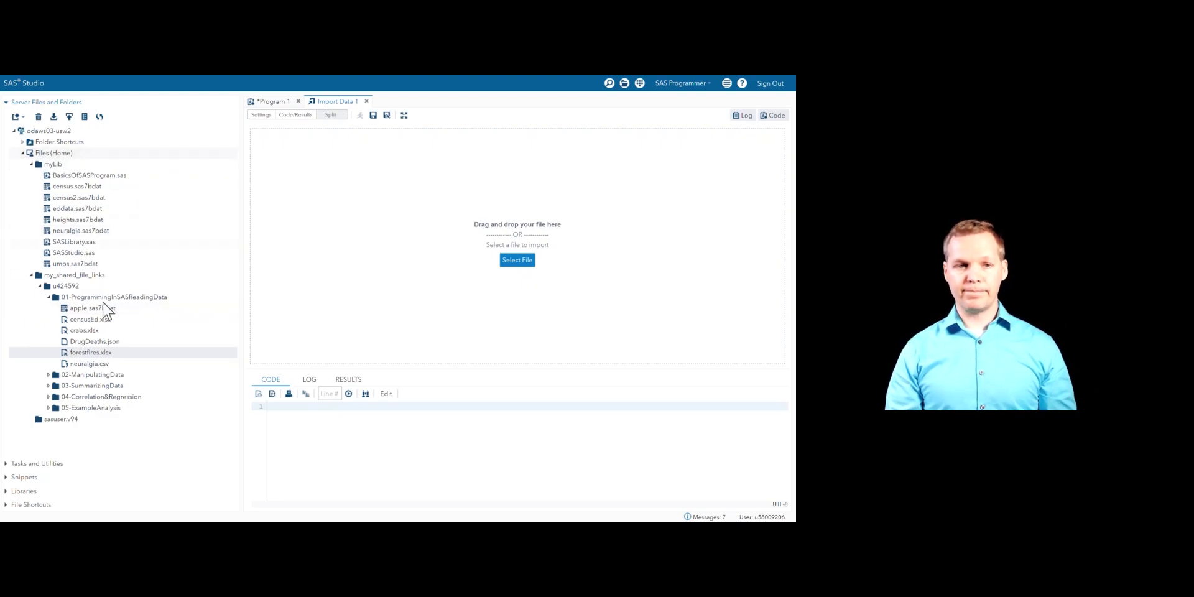
left_click_drag(91, 352, 477, 272)
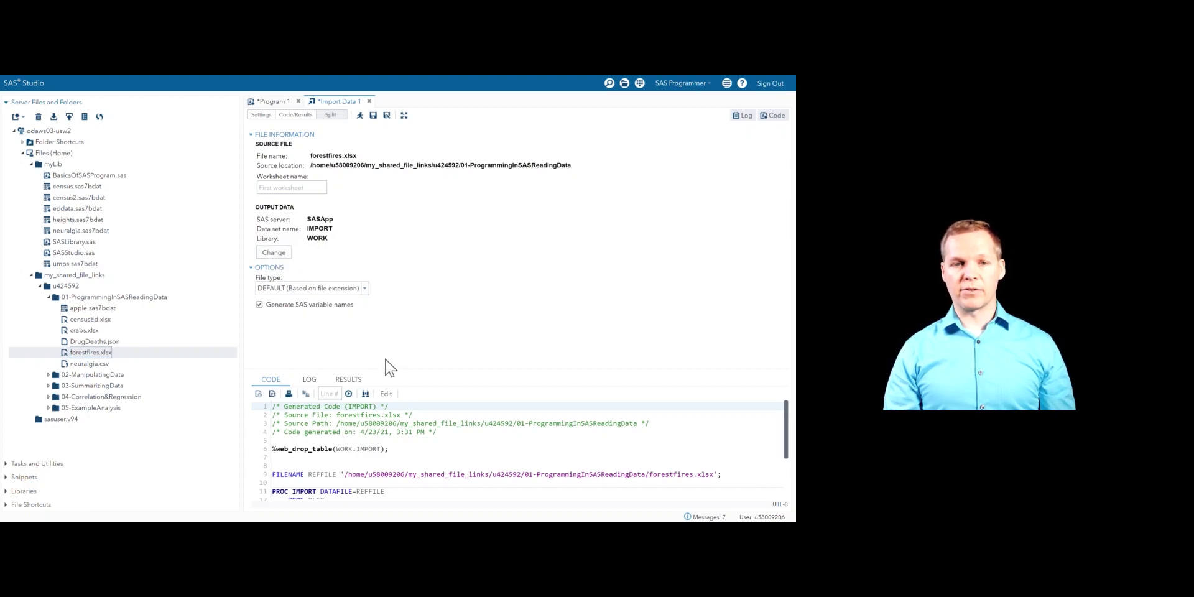
Enlarge the generated code pane and compare the Settings, Code/Results and Split views
left_click_drag(388, 371, 387, 280)
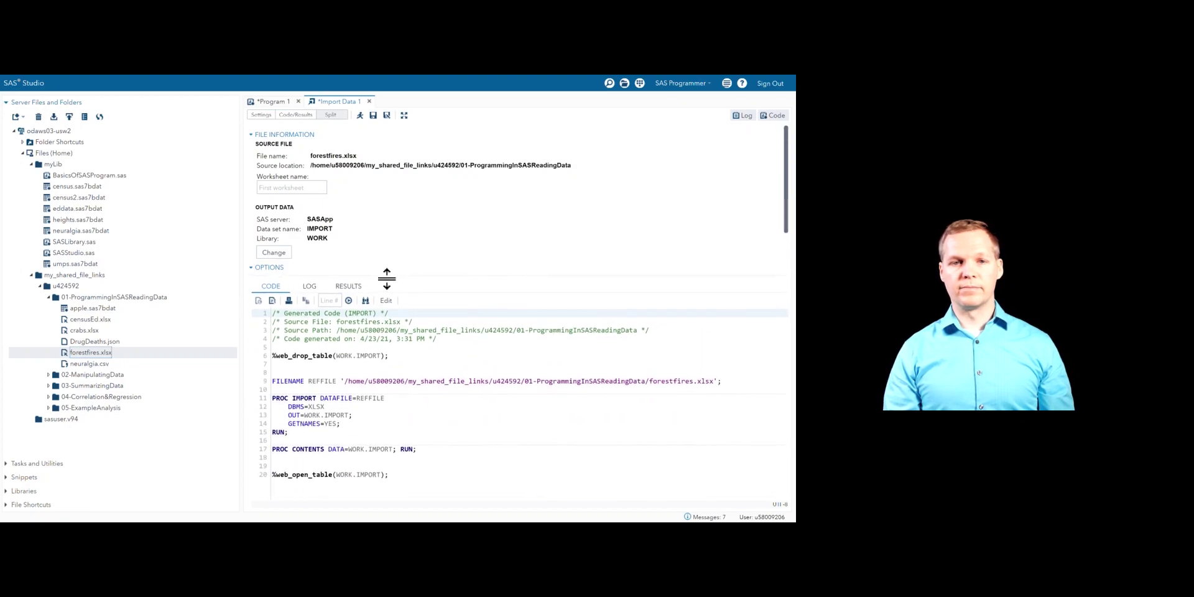
left_click(261, 115)
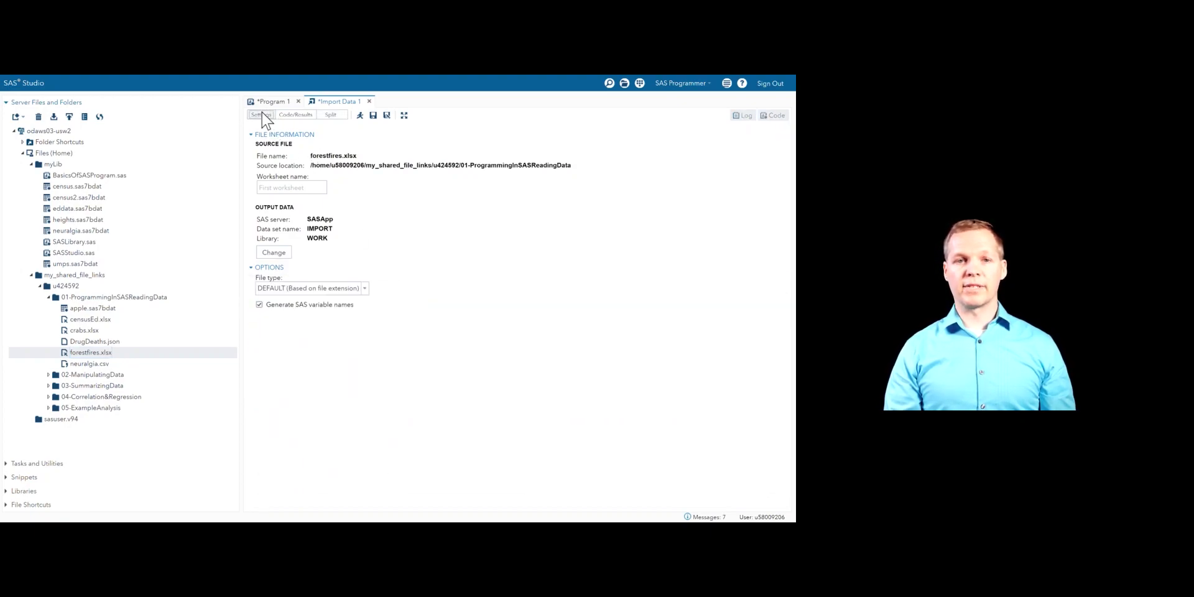
left_click(296, 116)
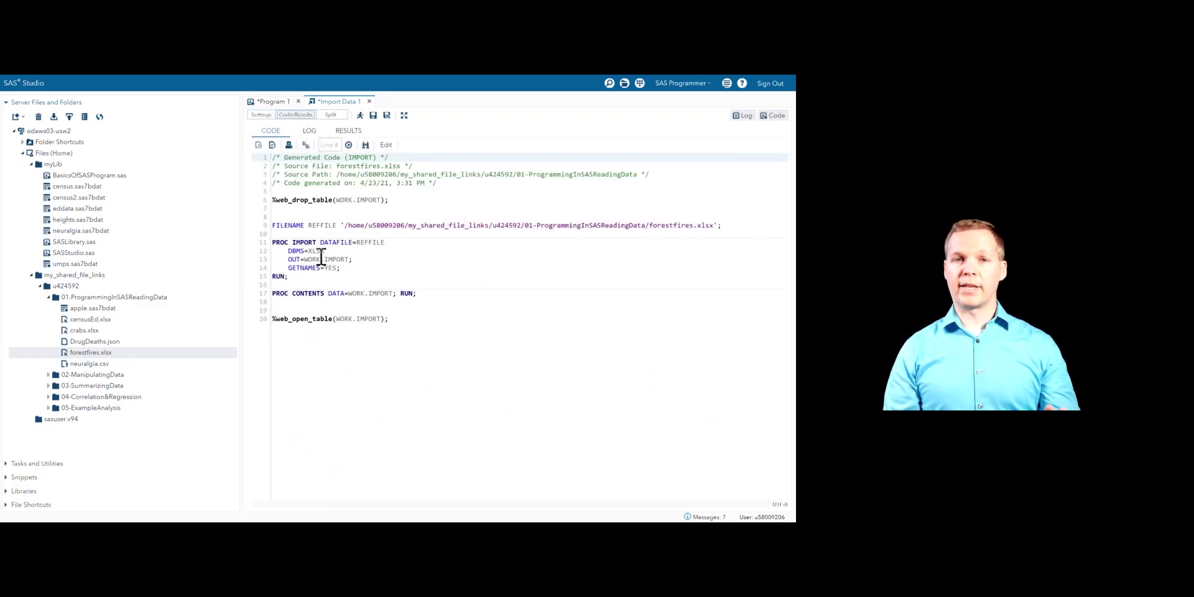
left_click(330, 115)
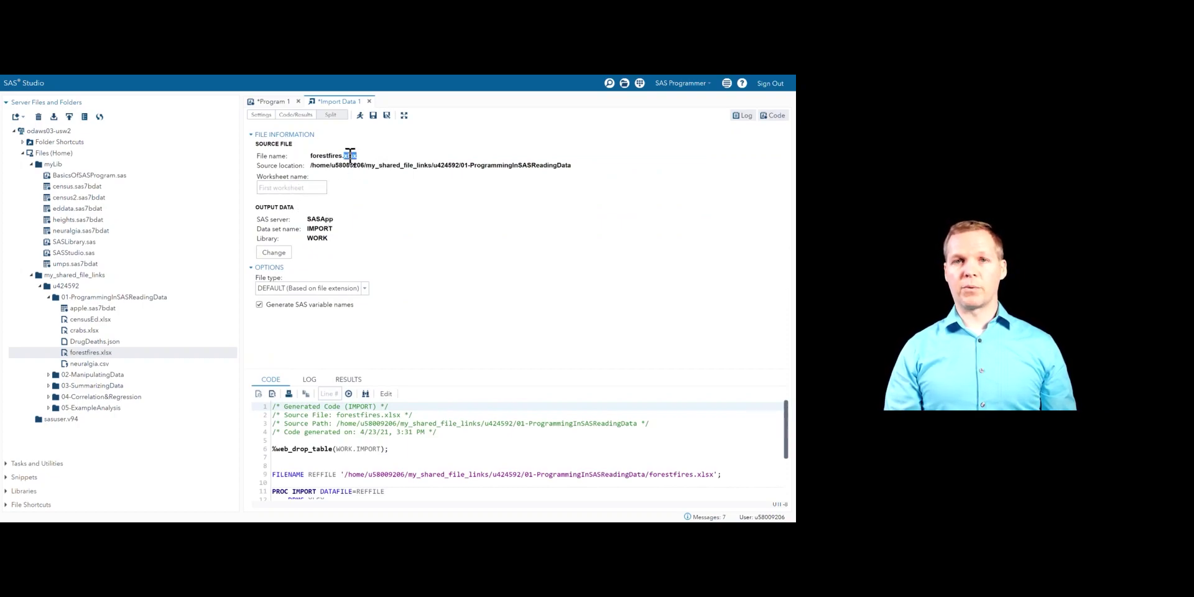
Review the worksheet field and the WORK.IMPORT output name in settings and code
left_click(283, 188)
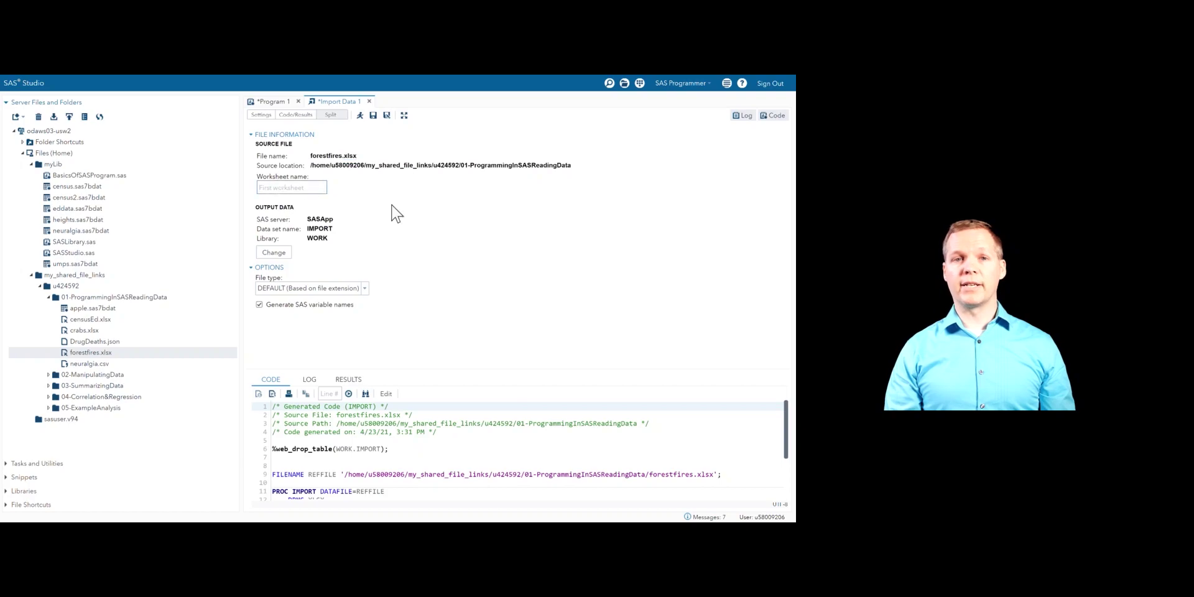
double_click(322, 240)
double_click(318, 229)
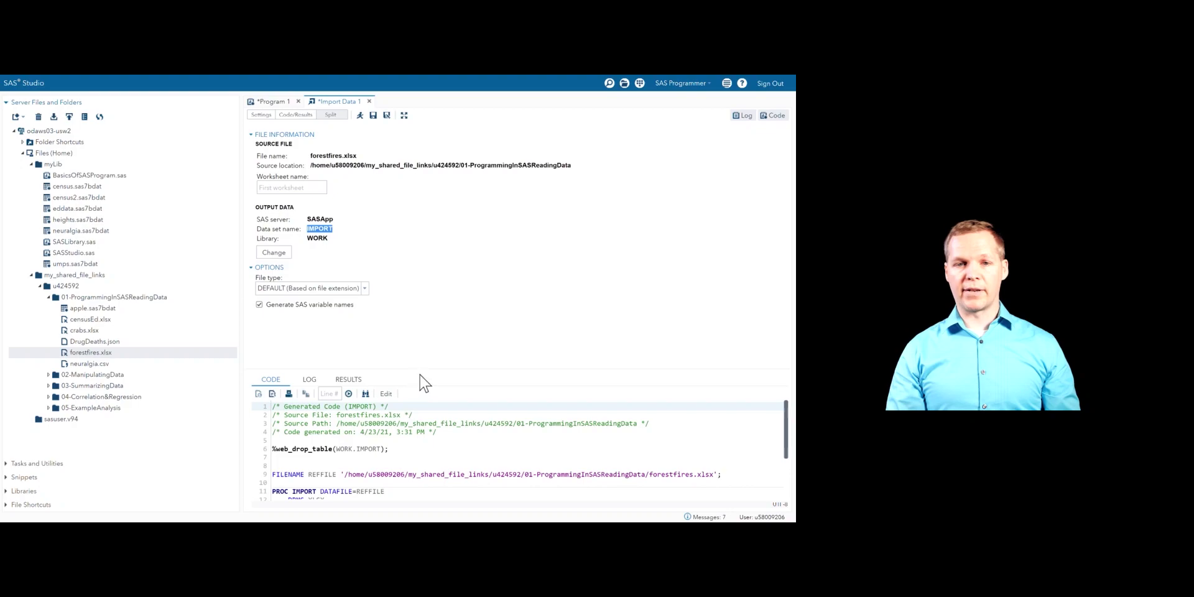
left_click_drag(422, 369, 412, 302)
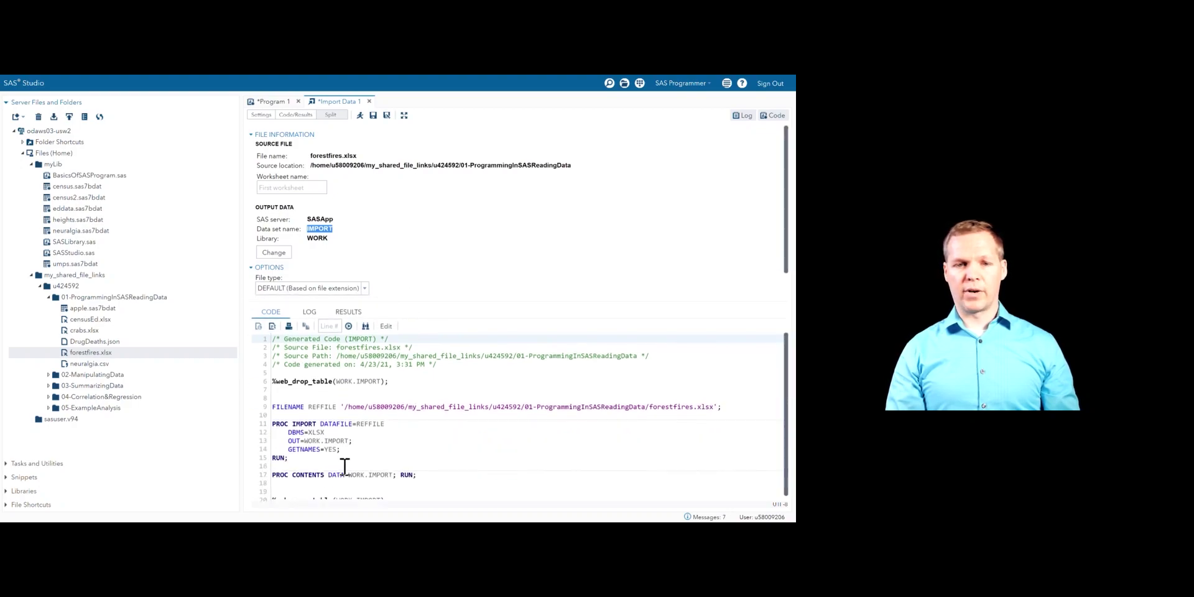
left_click_drag(304, 435, 362, 436)
Change the import's output library from WORK to NCSU, making the code write NCSU.IMPORT
left_click(280, 251)
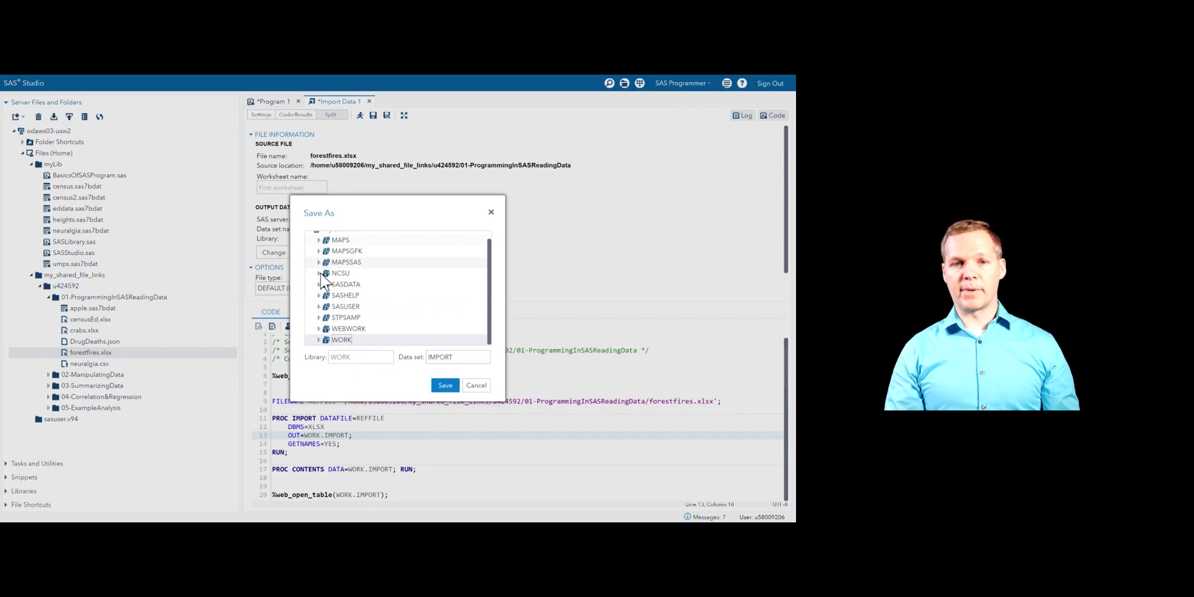
left_click(320, 273)
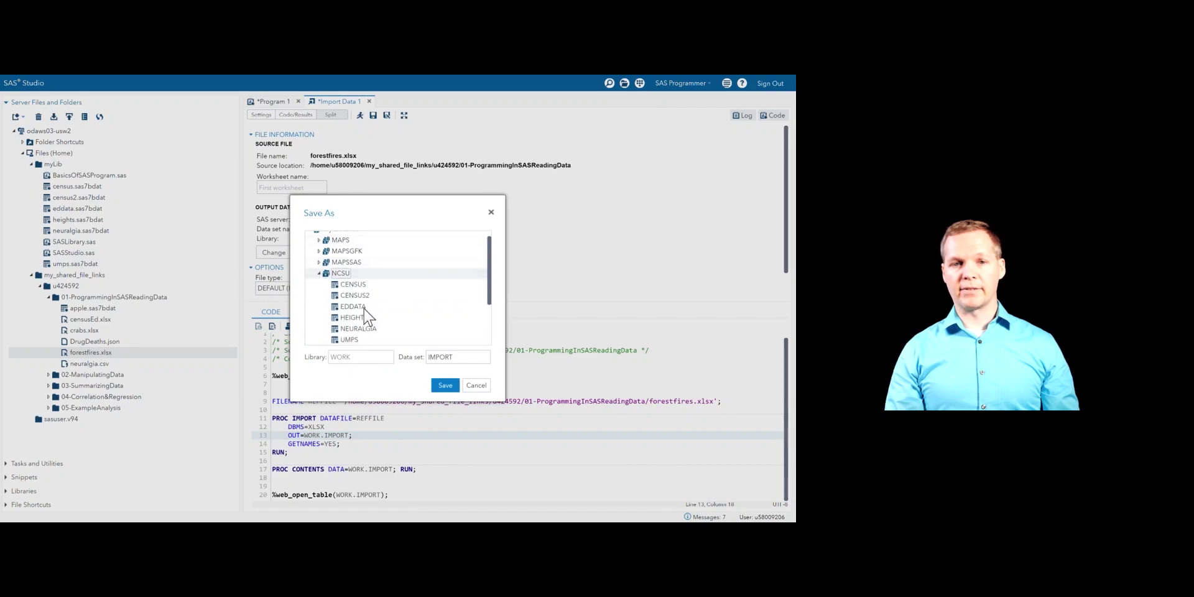
left_click(342, 274)
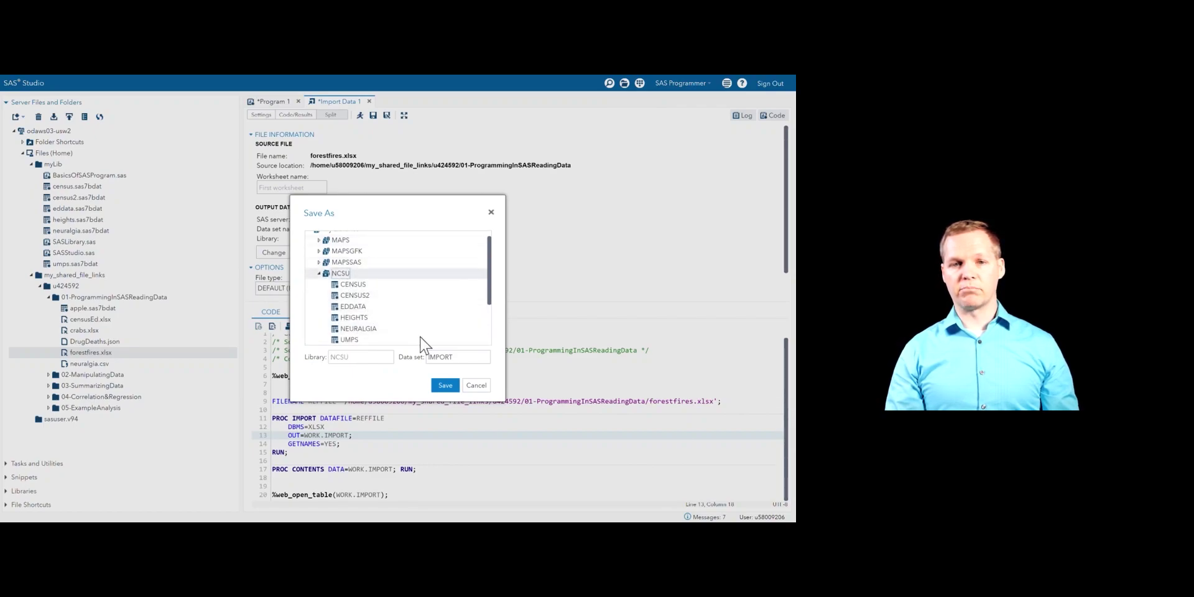
left_click(446, 386)
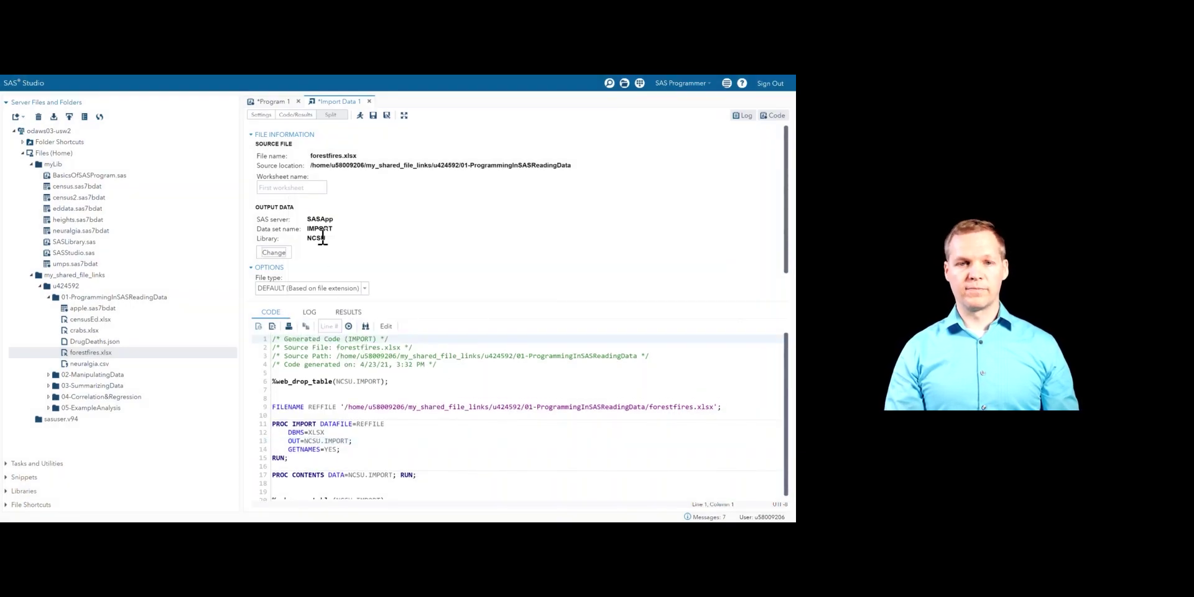
left_click(334, 435)
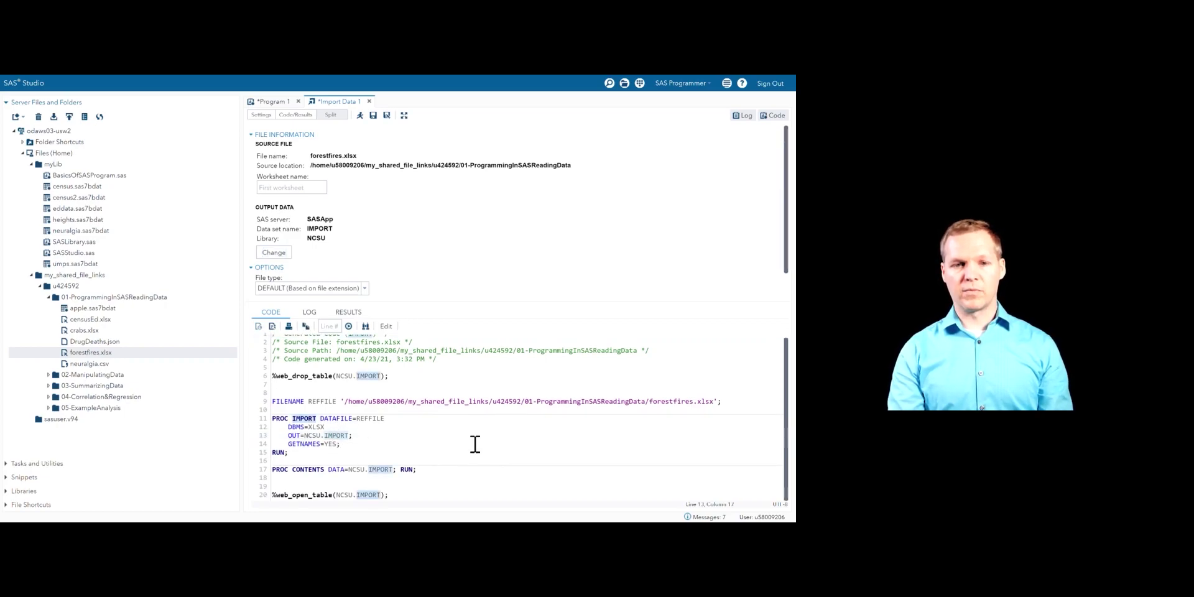
left_click(296, 115)
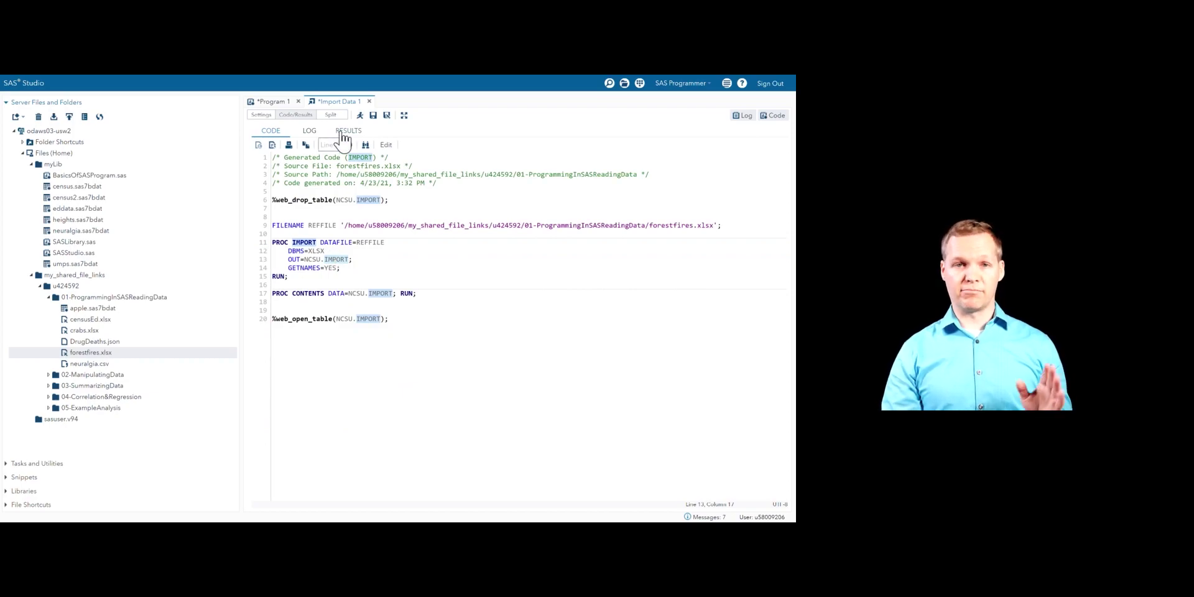
Rename the output data set from IMPORT to myFires
left_click(331, 116)
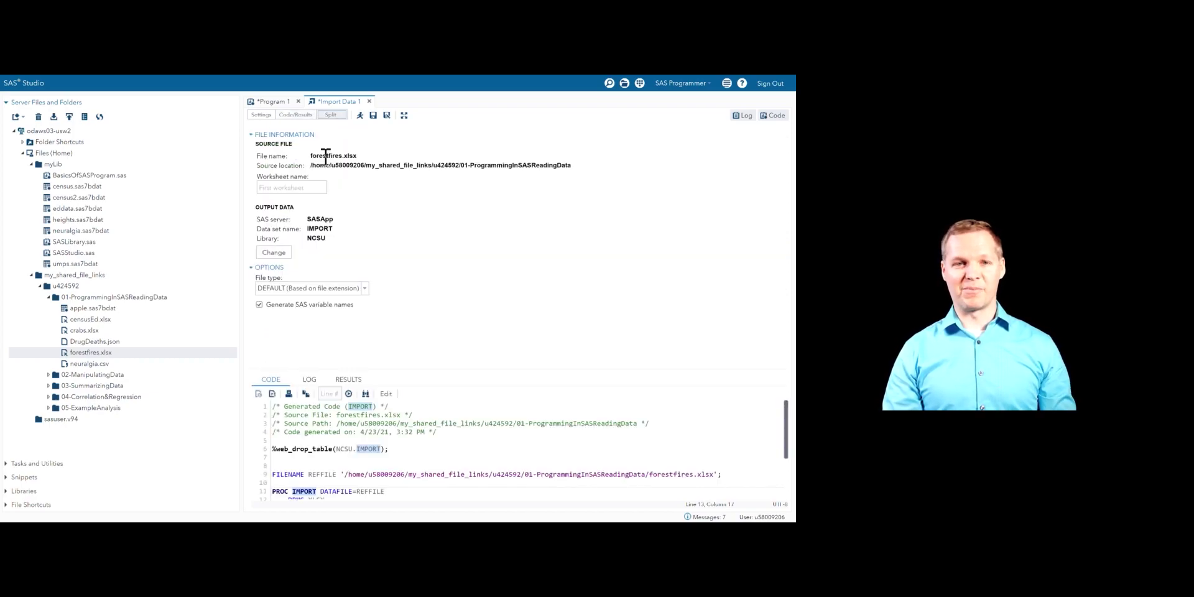
left_click(274, 254)
double_click(440, 357)
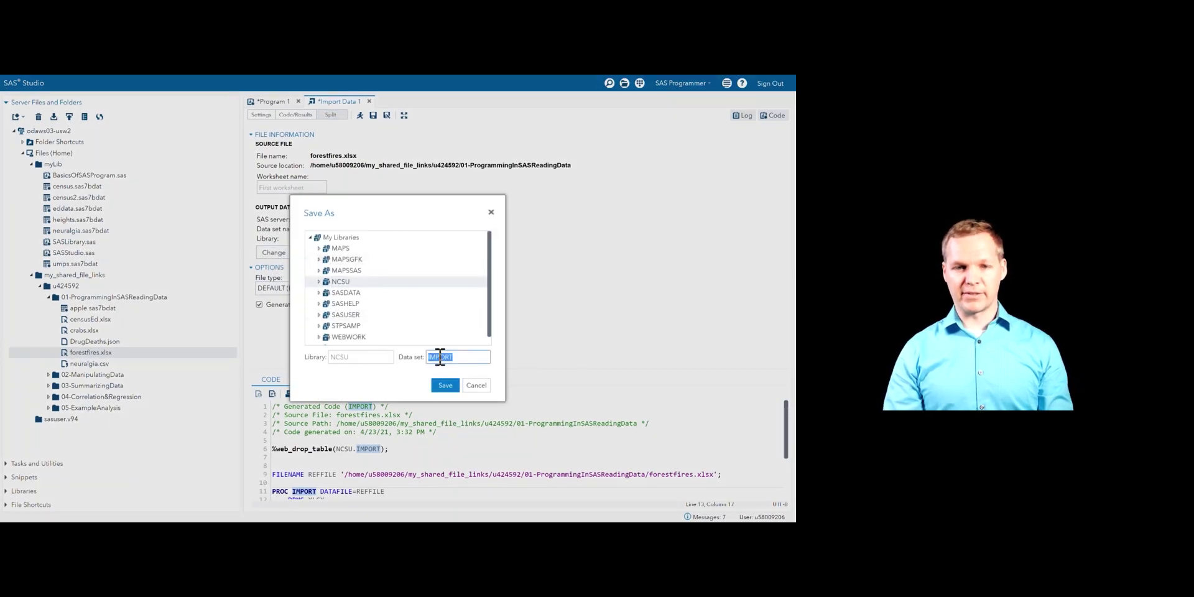
type("myFires")
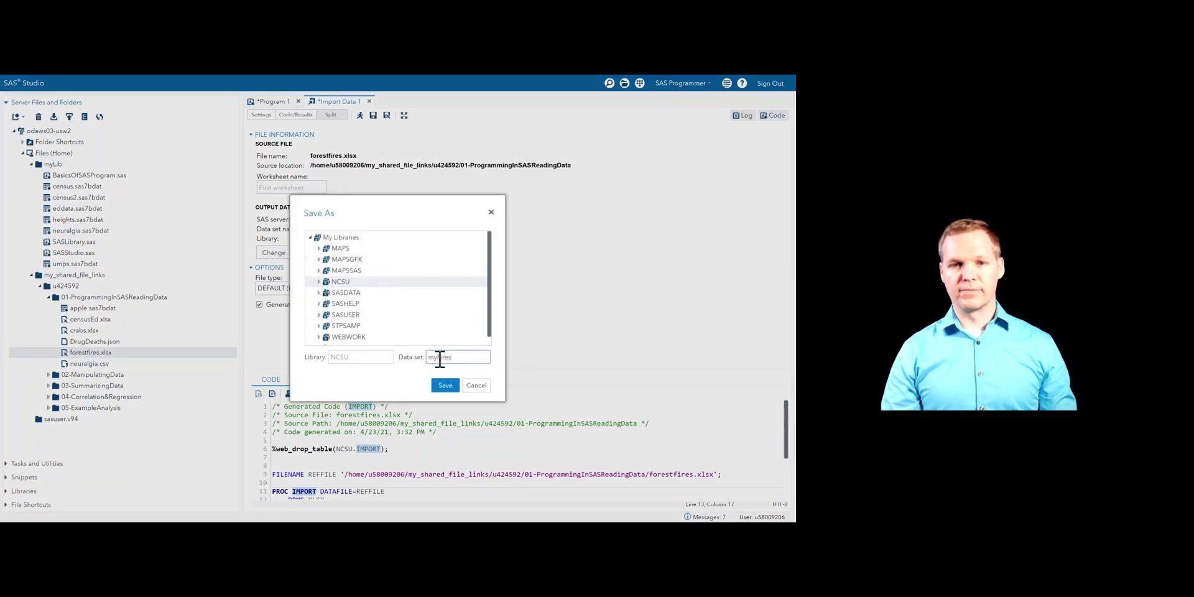
left_click(445, 385)
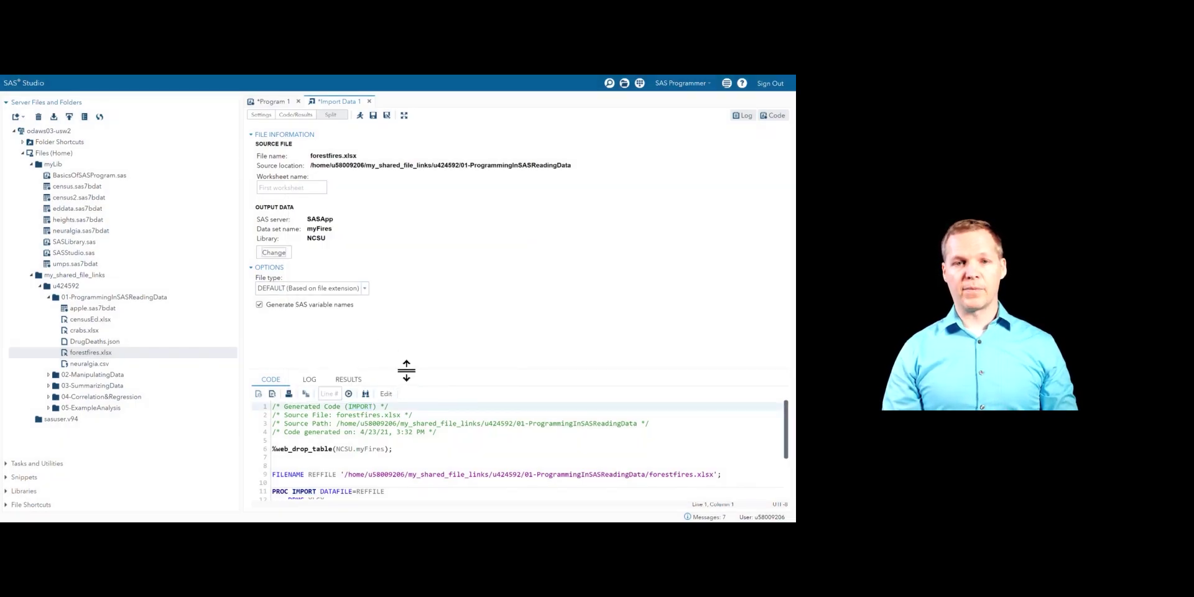
Select the generated FILENAME through RUN; import code to carry into Program 1
left_click_drag(404, 369, 398, 315)
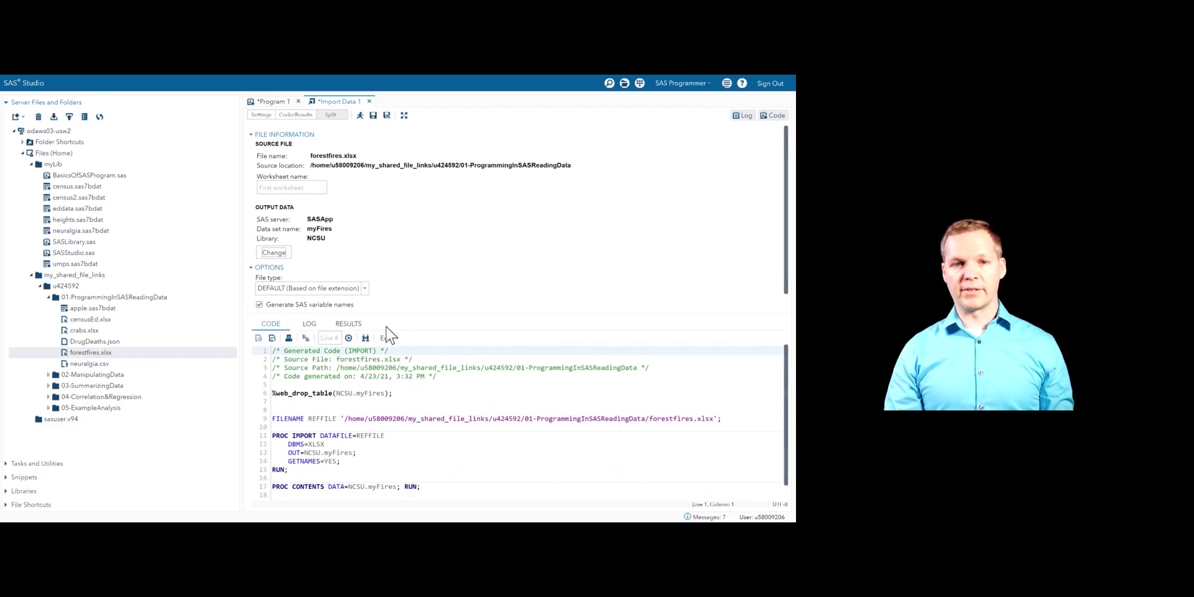
scroll(352, 416, "down", 1)
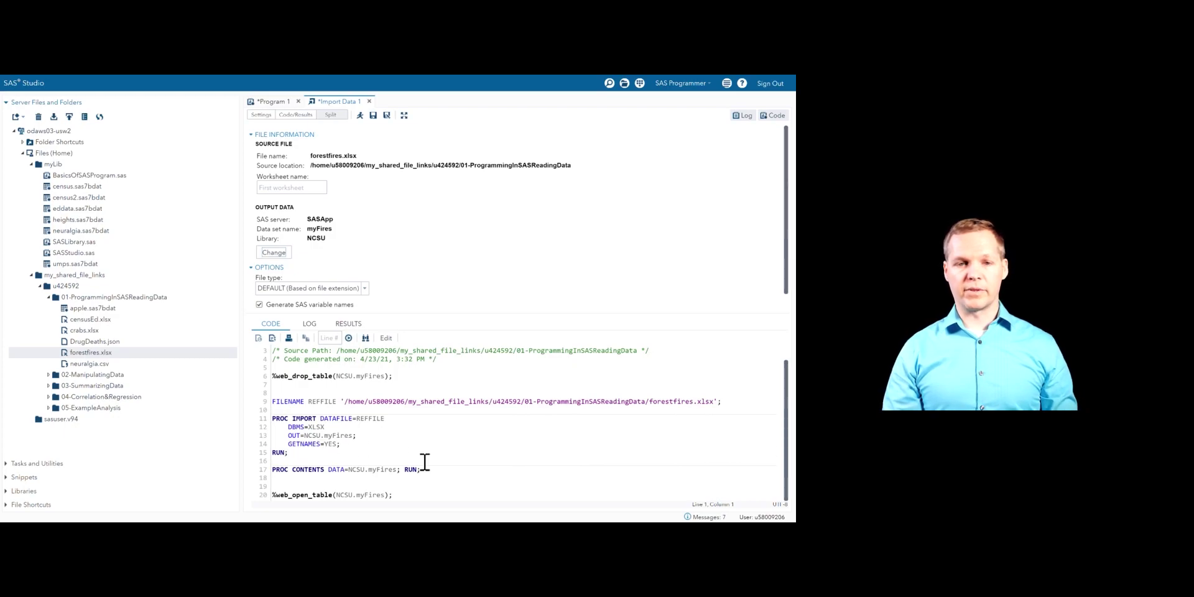
left_click_drag(439, 471, 276, 404)
left_click(289, 418)
left_click_drag(294, 452, 274, 393)
key("ctrl+c")
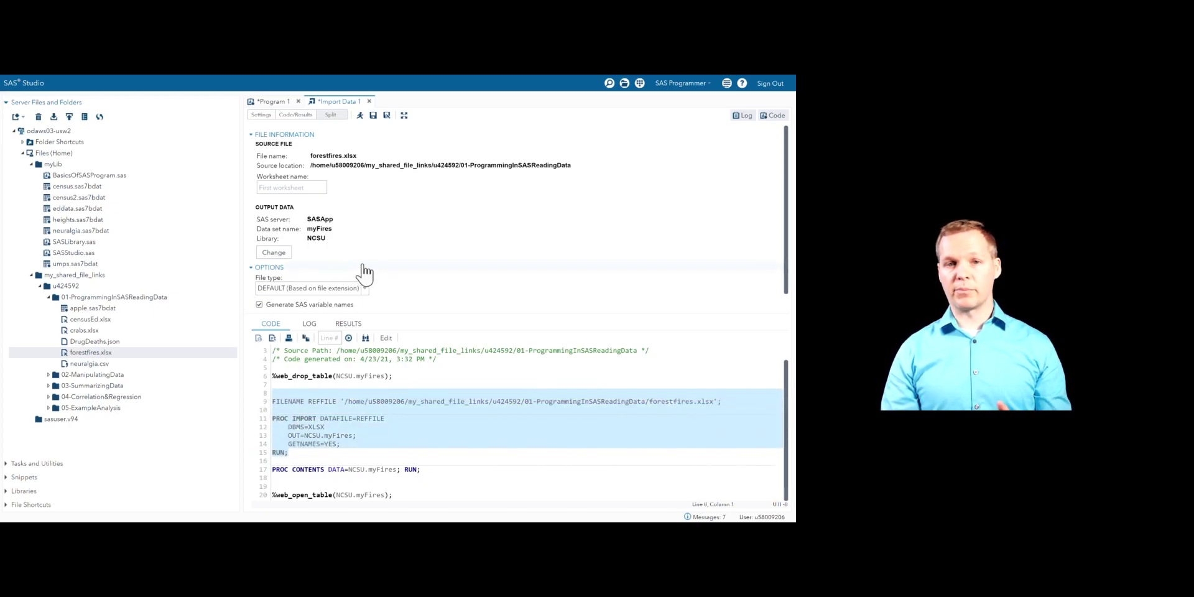
left_click(272, 101)
Paste the import code into Program 1 and run the FILENAME and PROC IMPORT lines
key("ctrl+v")
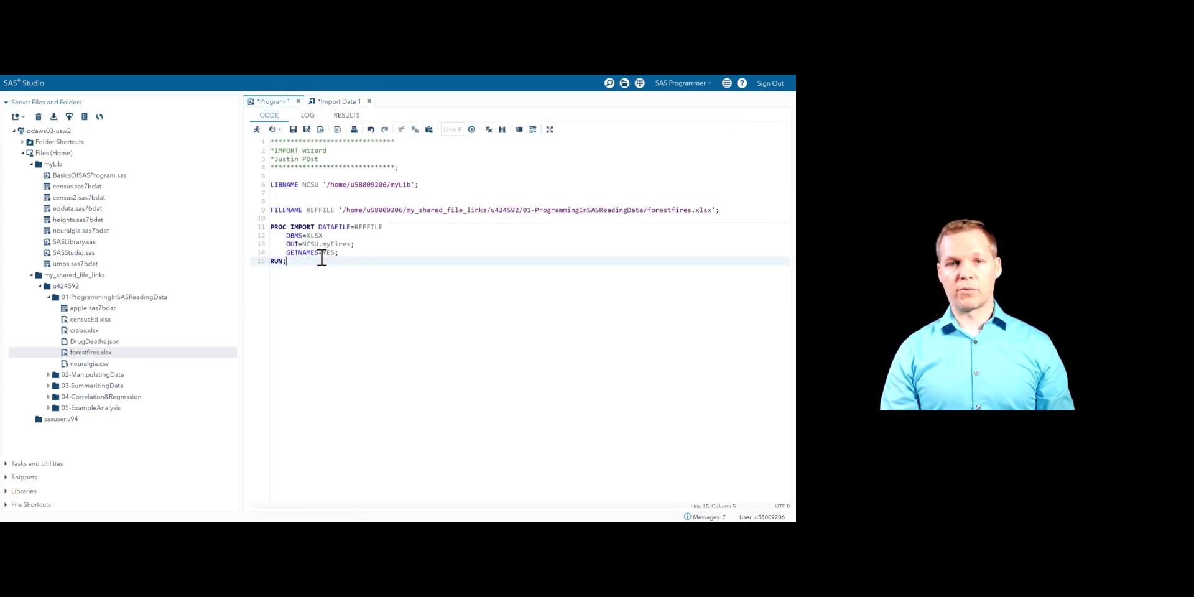
left_click_drag(272, 261, 271, 185)
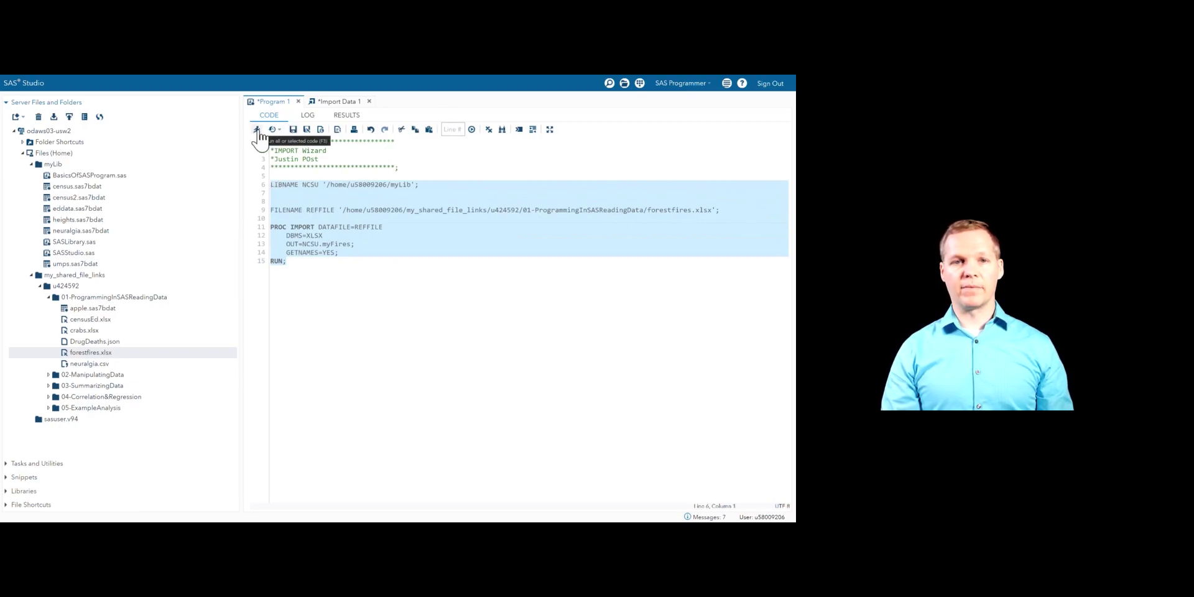
left_click(287, 201)
left_click_drag(282, 202, 303, 260)
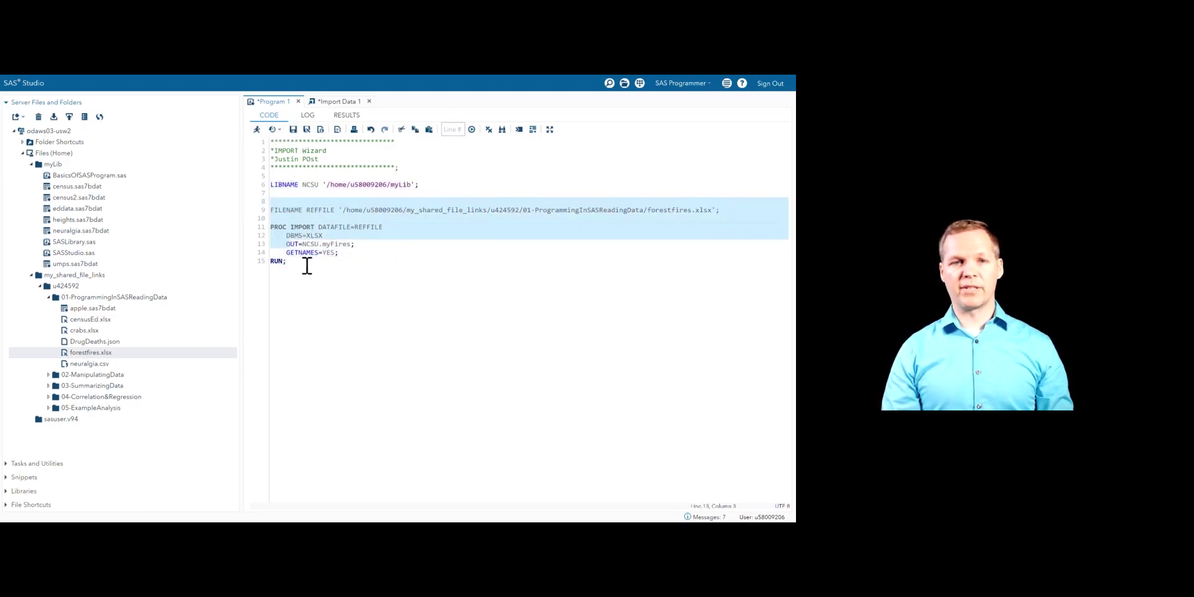
left_click(256, 129)
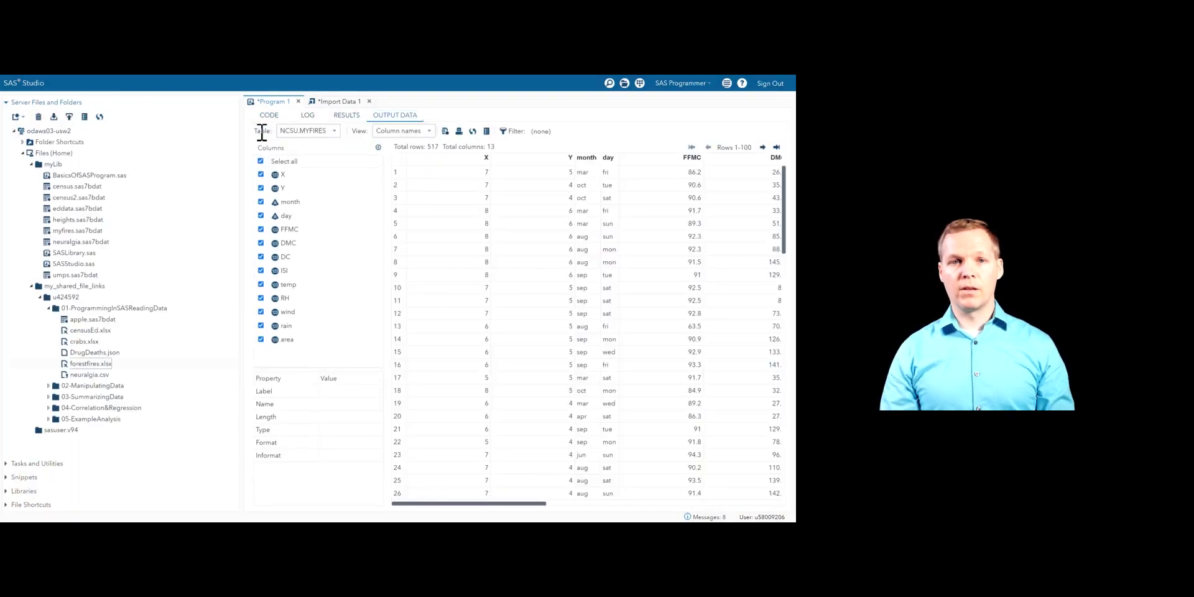
Check the log confirming NCSU.MYFIRES has 517 observations and 13 variables
left_click(307, 115)
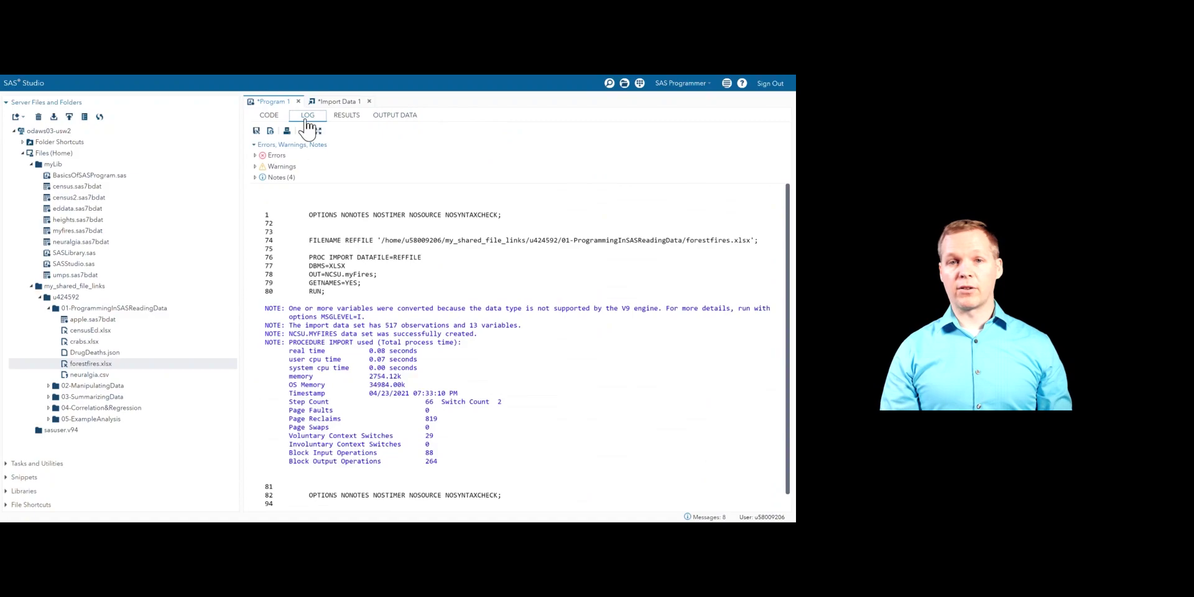
scroll(405, 332, "down", 1)
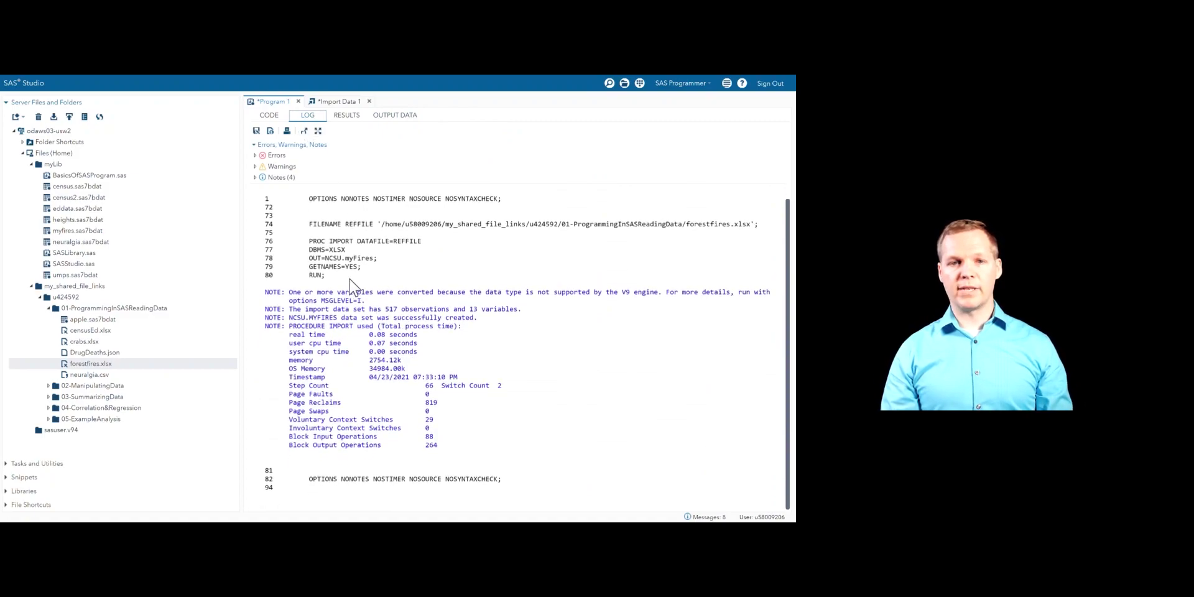
double_click(390, 309)
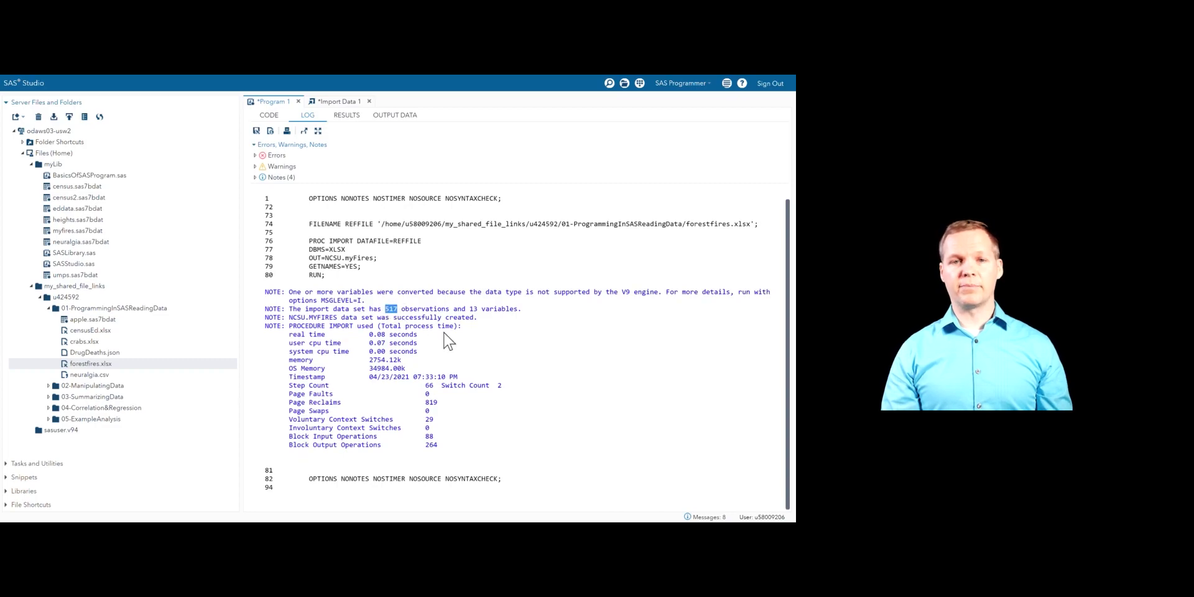
left_click(474, 310)
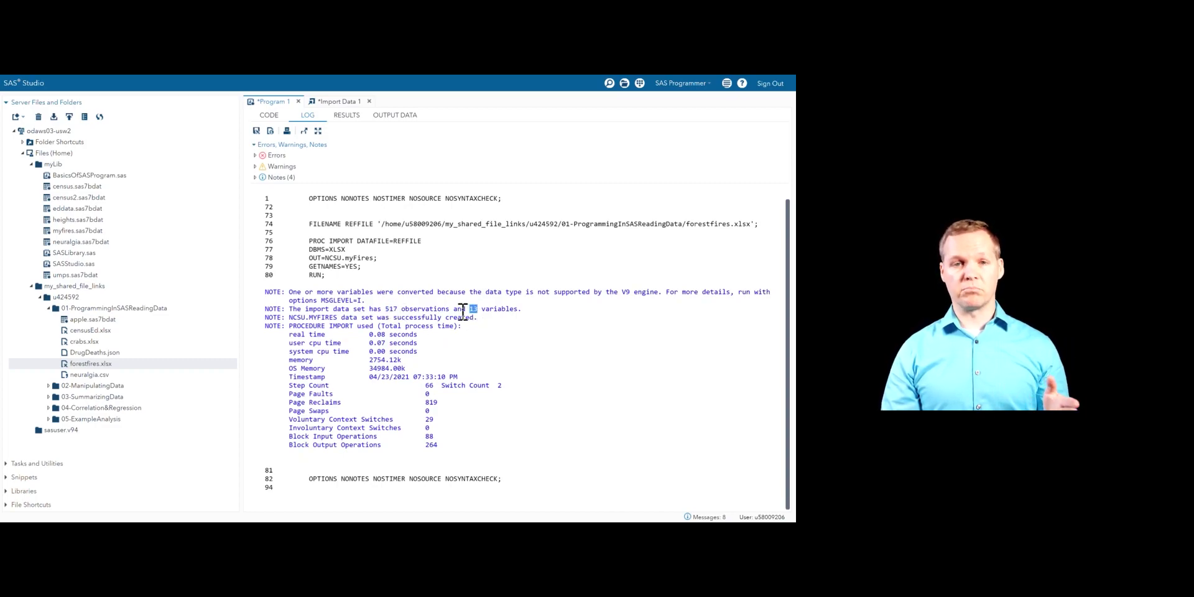
Browse the NCSU.MYFIRES output table of 517 rows and 13 columns
left_click(350, 119)
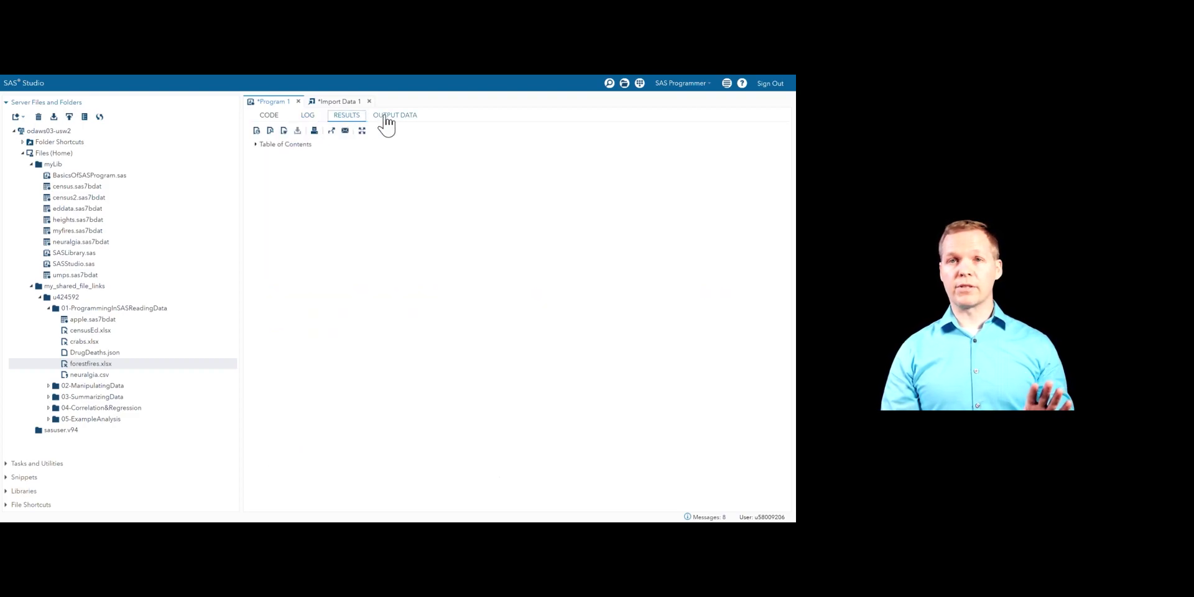
left_click(387, 122)
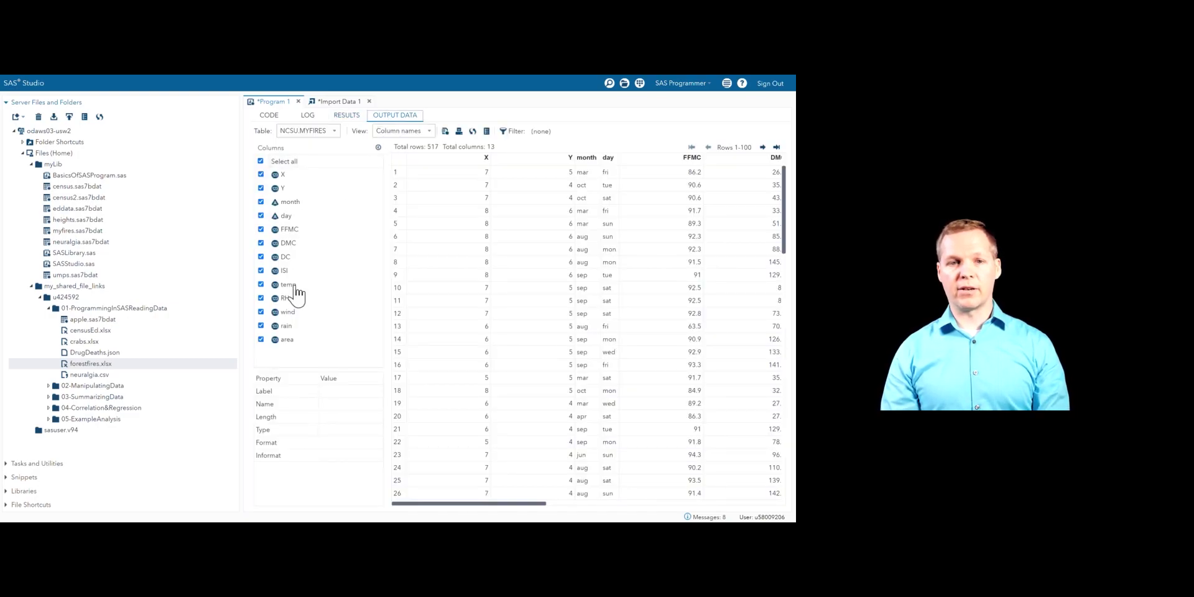
scroll(506, 246, "right", 10)
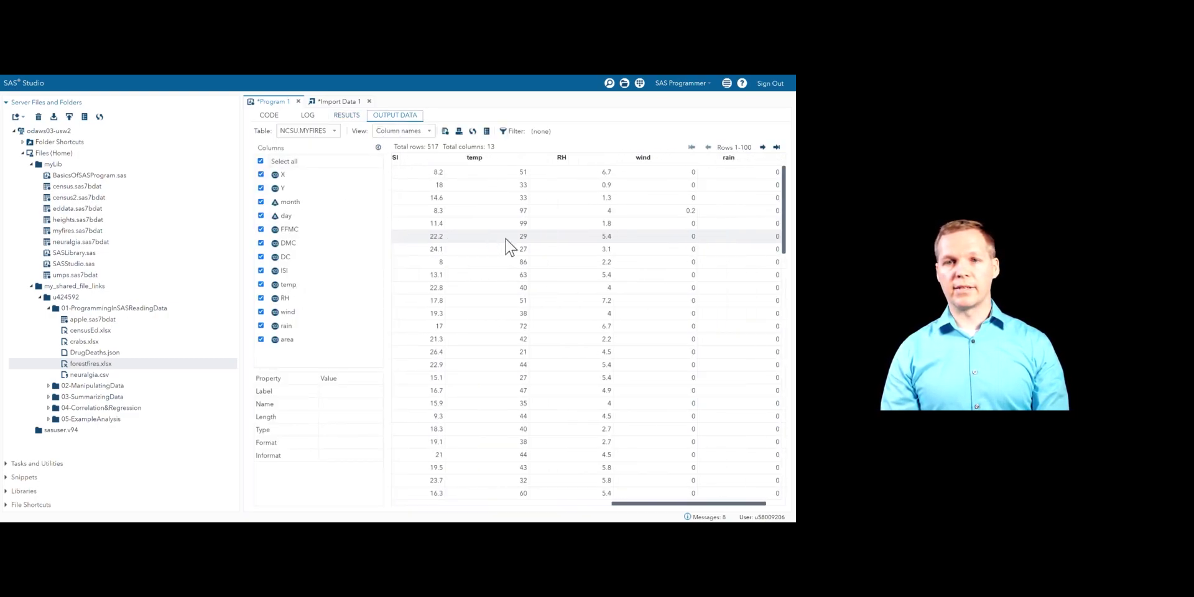
scroll(507, 246, "left", 10)
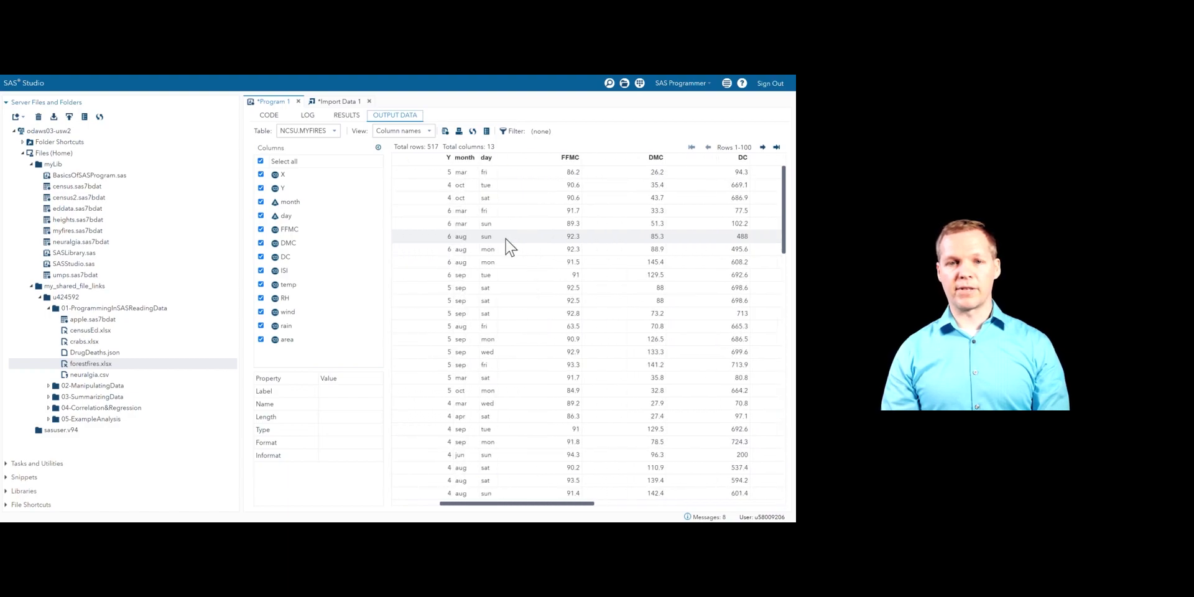
scroll(509, 247, "left", 5)
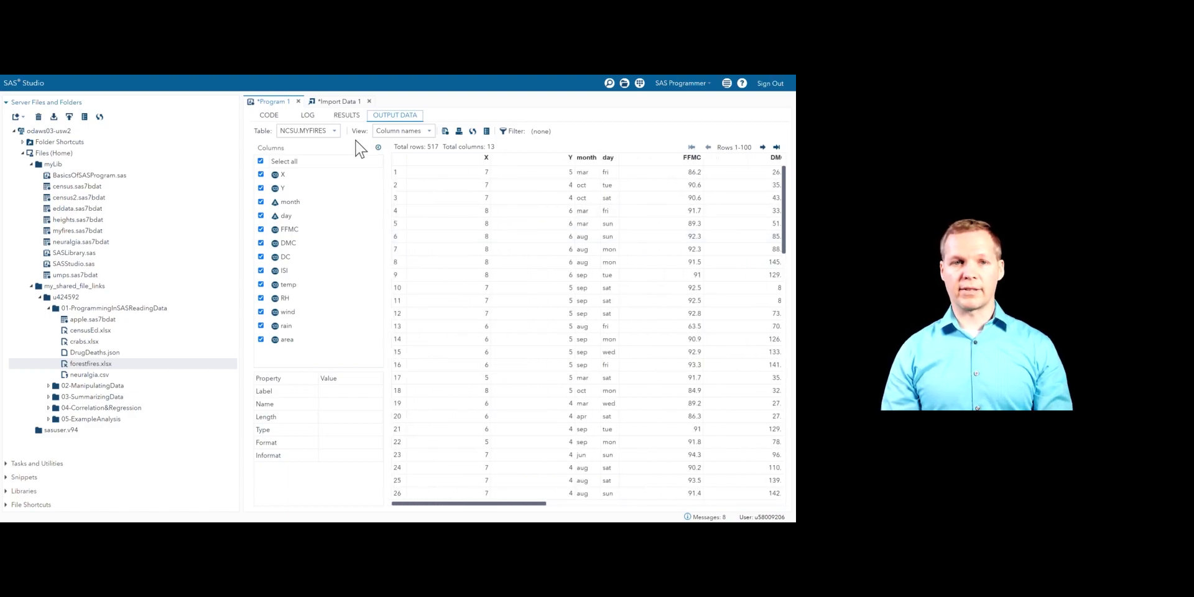
Return to the code and select the FILENAME and PROC IMPORT lines
left_click(270, 115)
left_click(324, 262)
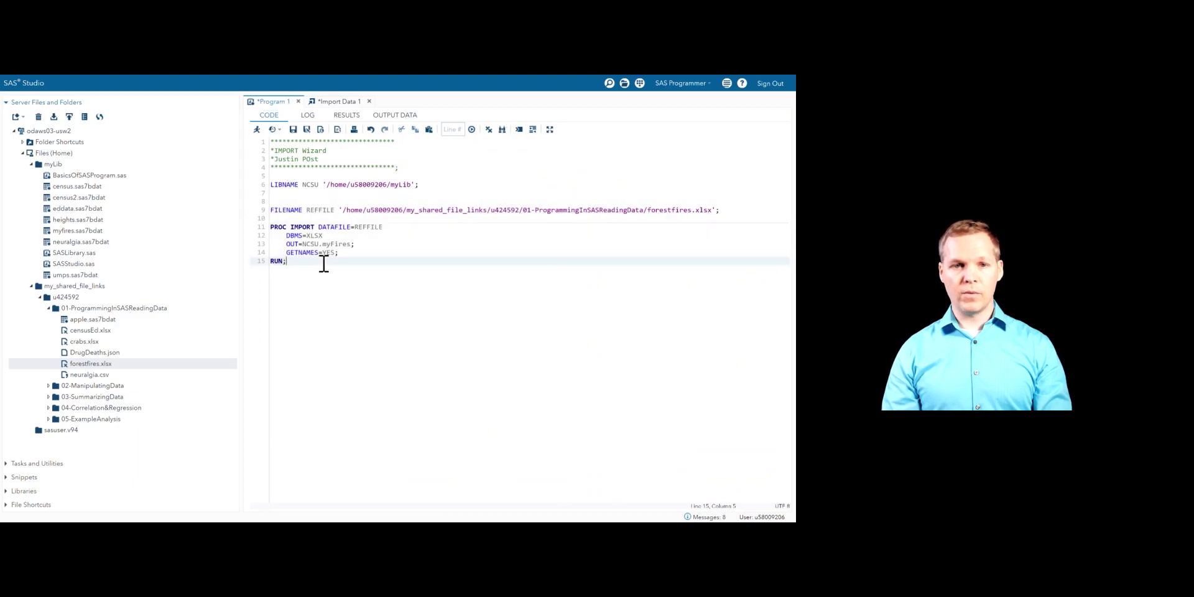
left_click_drag(299, 260, 271, 210)
key("ctrl+c")
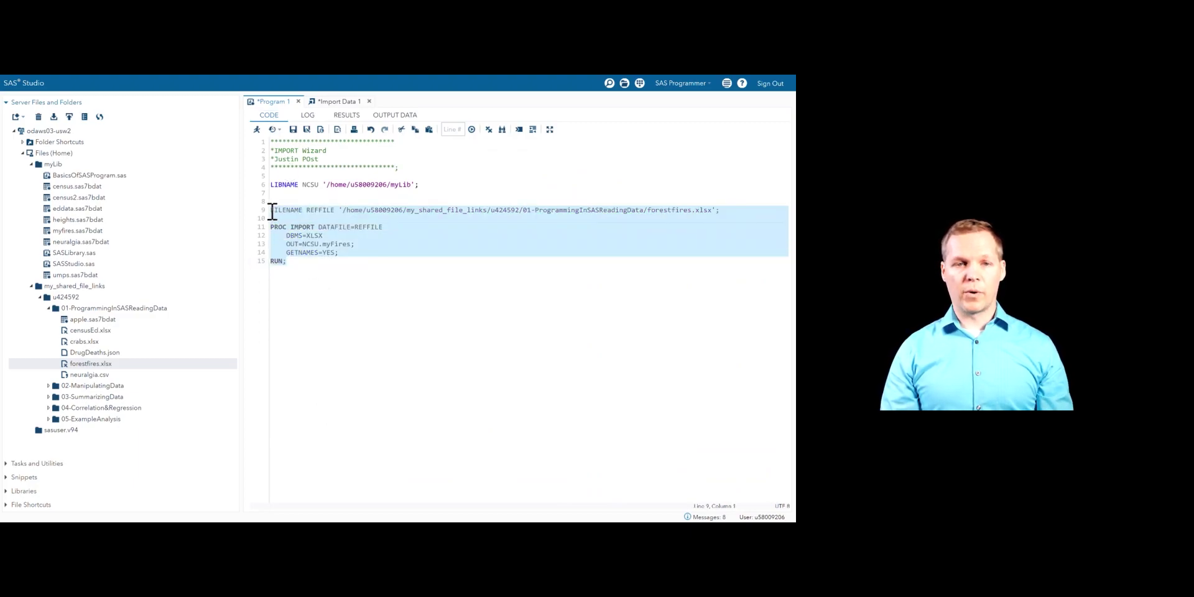
Add a 'Read in same data but temporary' comment and paste the copied import code below it
left_click(299, 263)
key("Return")
key("Return")
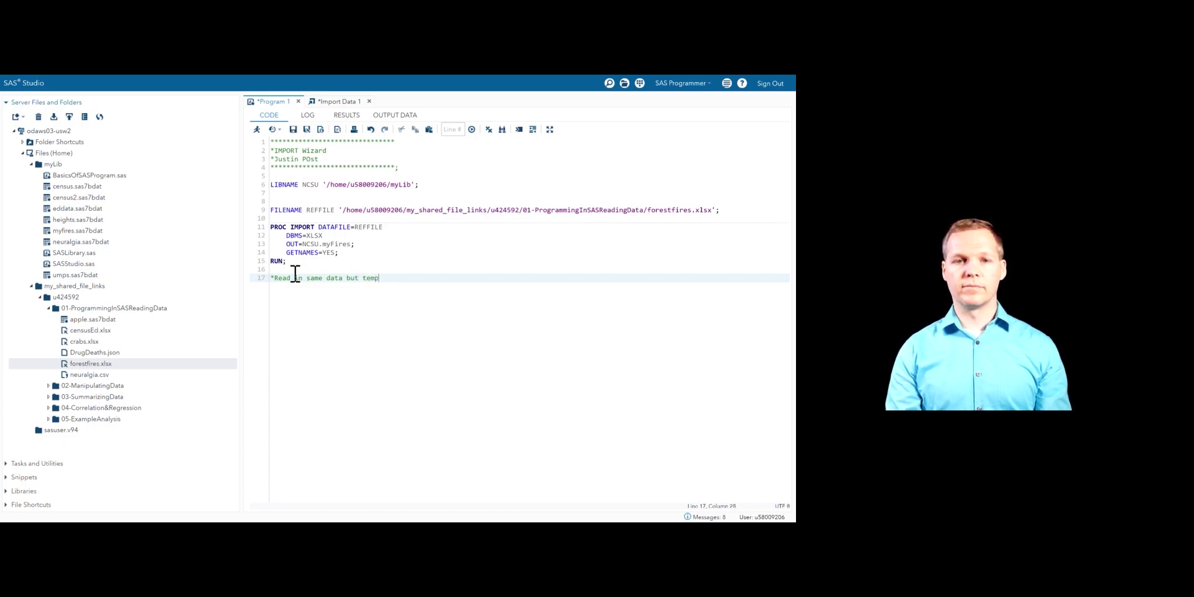
type(";")
key("Return")
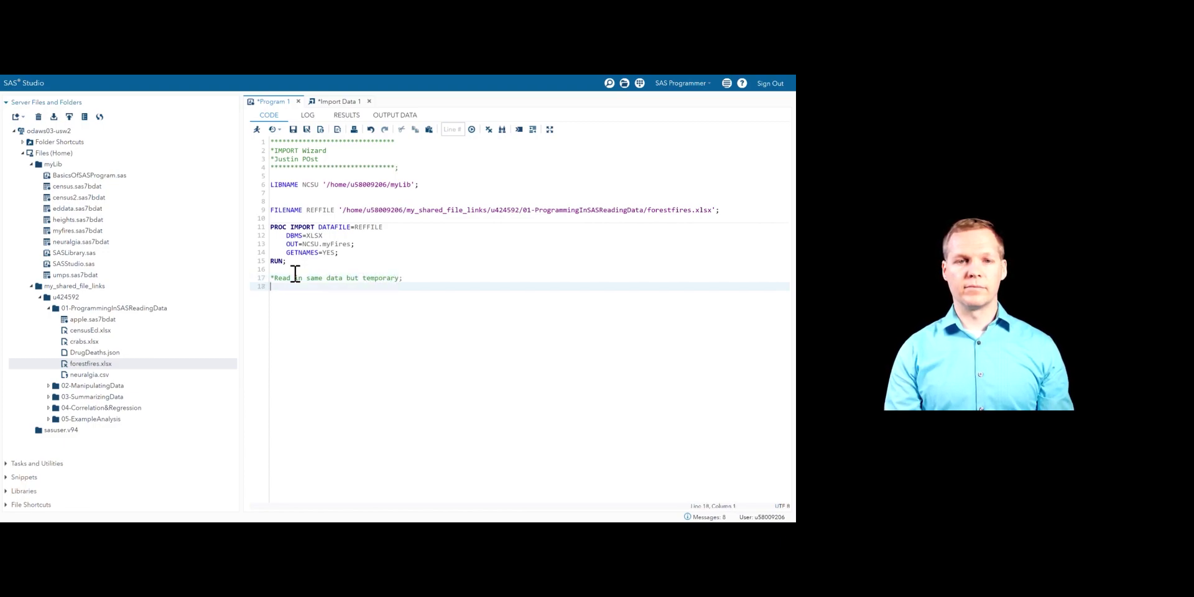
key("ctrl+v")
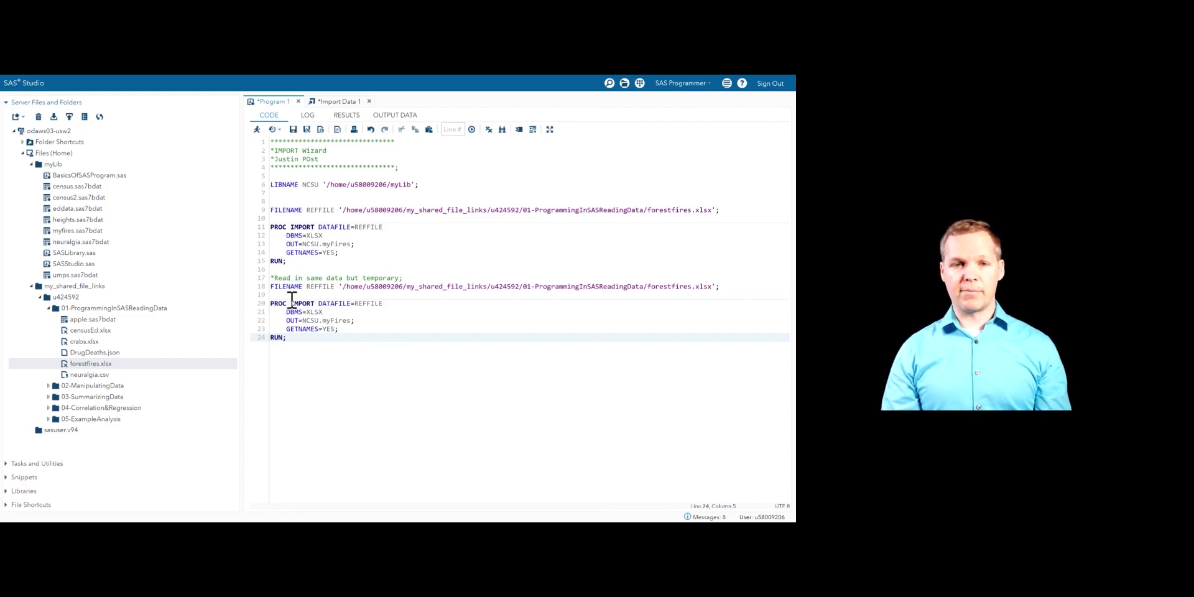
Delete the duplicate FILENAME line and drop 'NCSU.' so OUT= writes myFires
left_click_drag(271, 286, 272, 290)
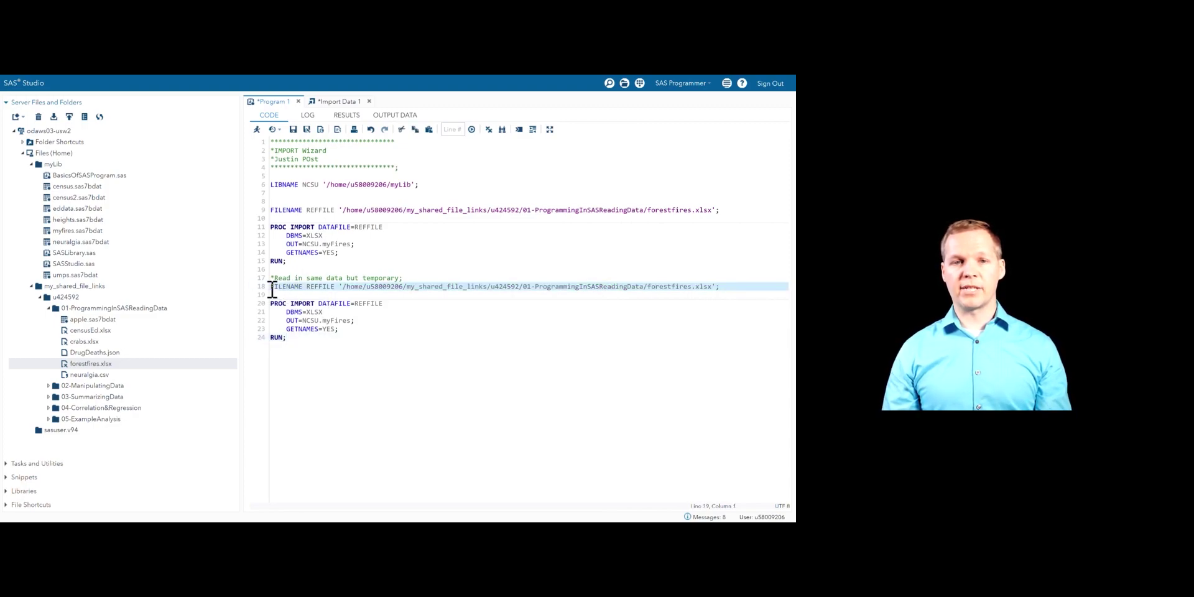
key("Delete")
key("Delete")
left_click(326, 210)
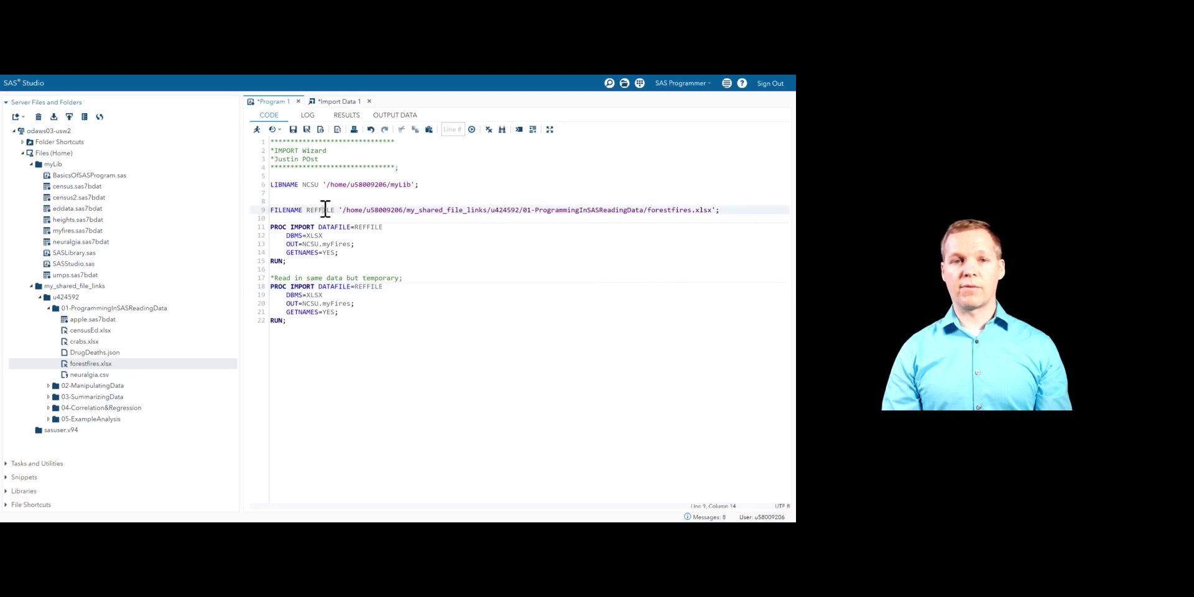
left_click(324, 295)
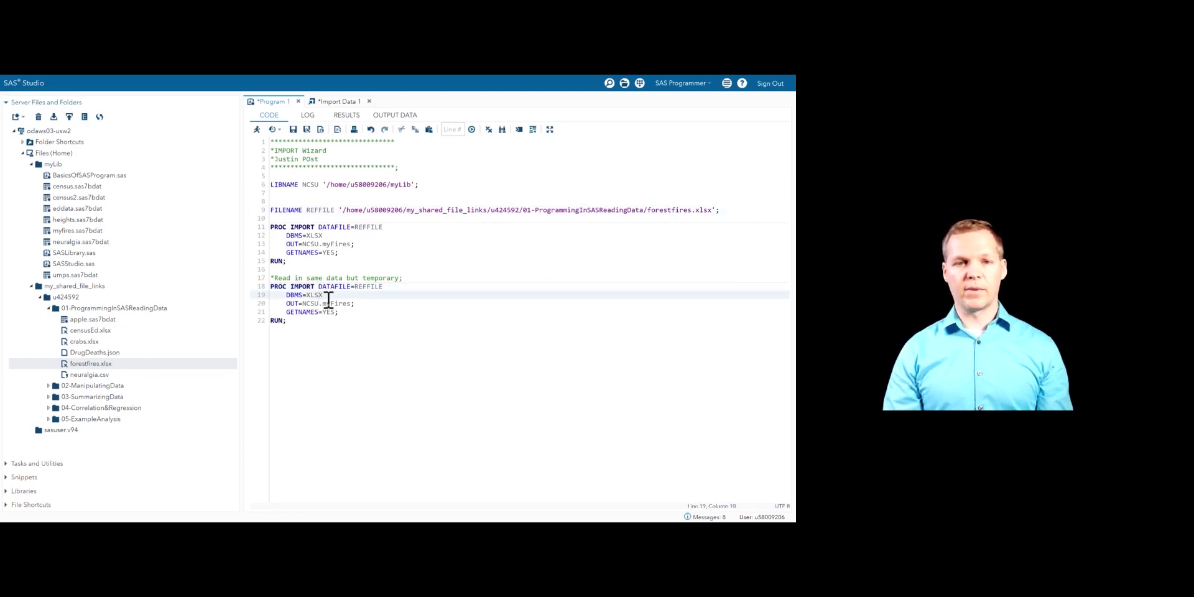
left_click(310, 304)
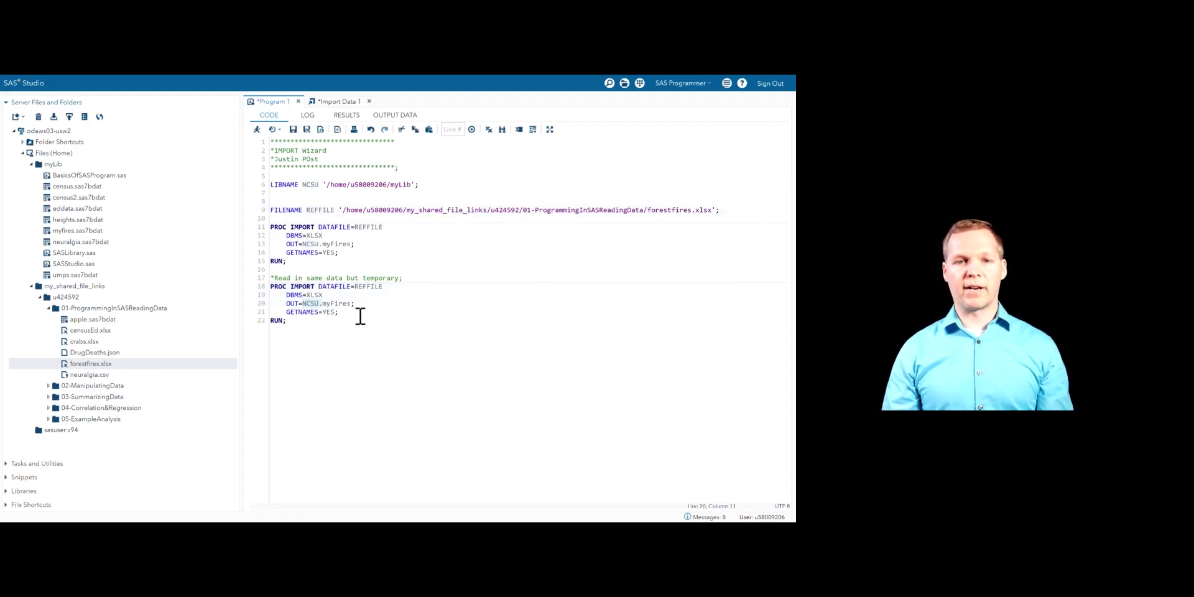
key("BackSpace")
key("BackSpace")
key("BackSpace")
key("BackSpace")
key("BackSpace")
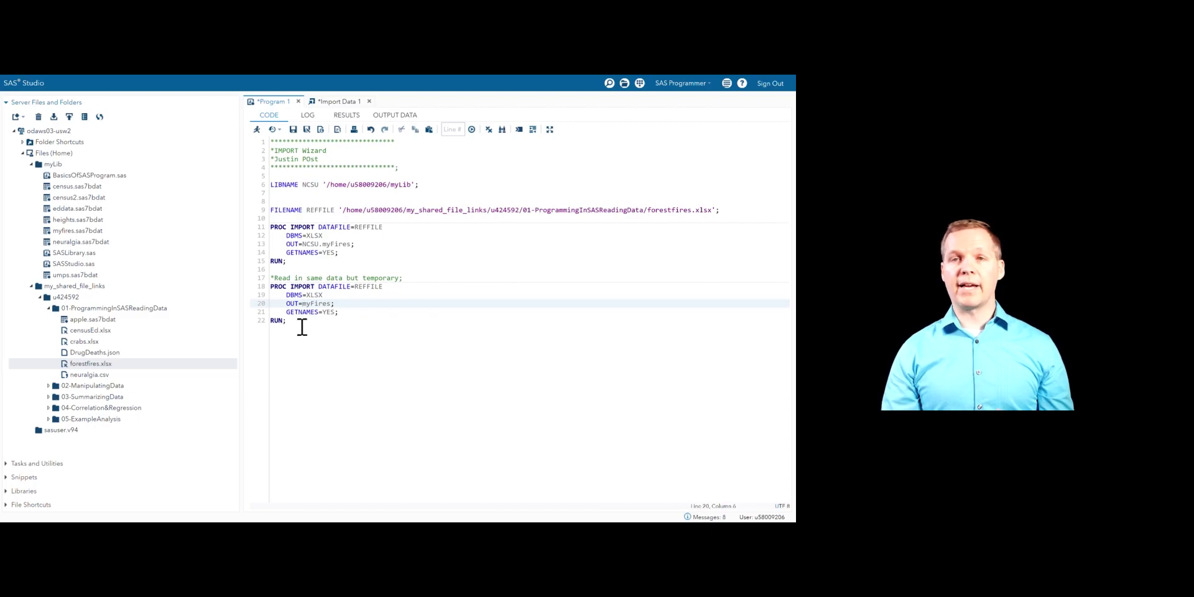
left_click_drag(288, 321, 271, 278)
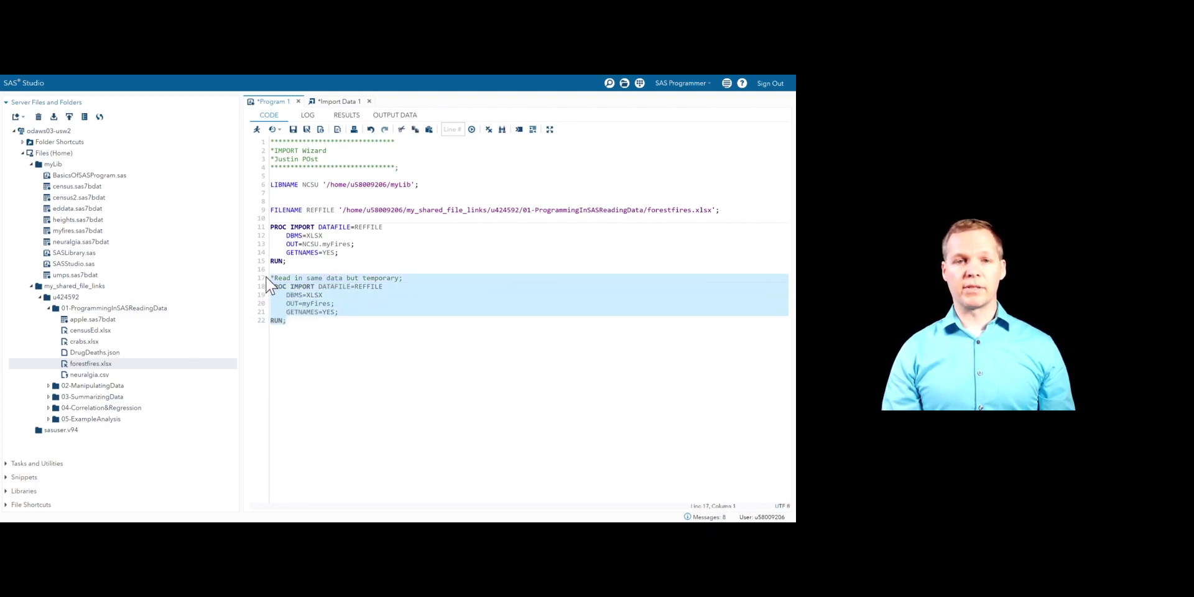
Run the temporary import and confirm MYFIRES appears in both WORK and NCSU libraries
left_click(257, 129)
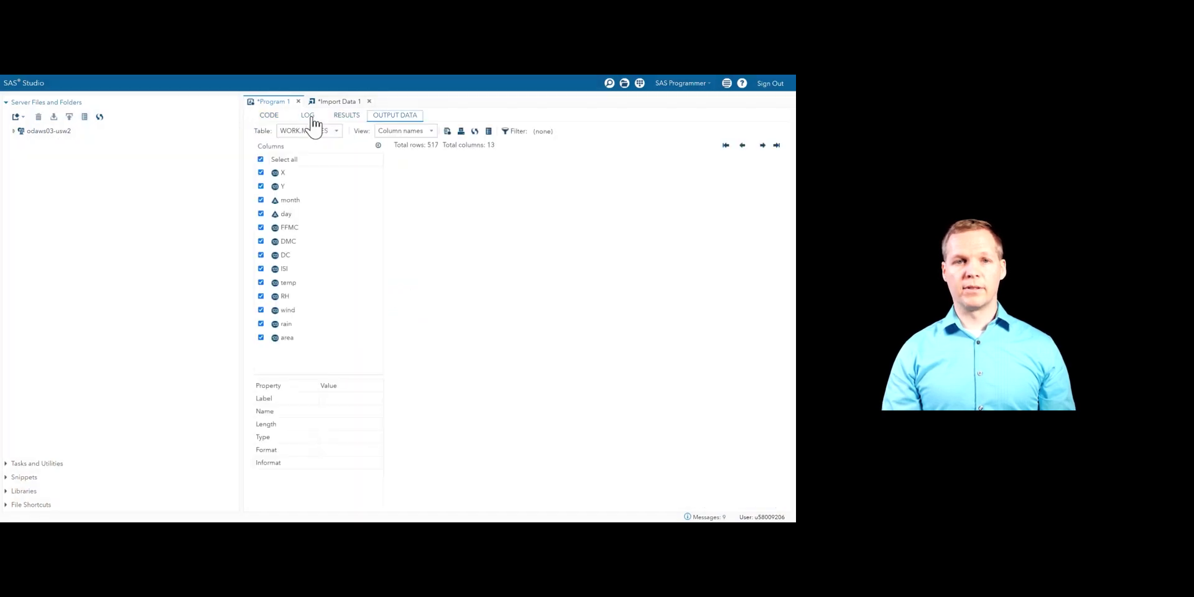
left_click(307, 116)
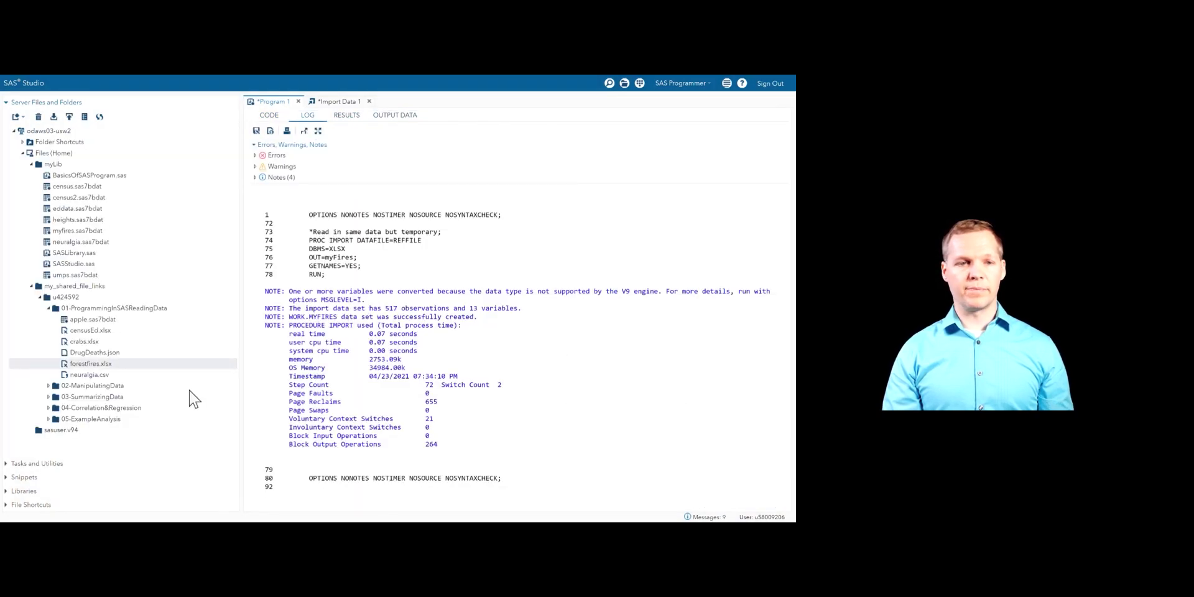
left_click(18, 491)
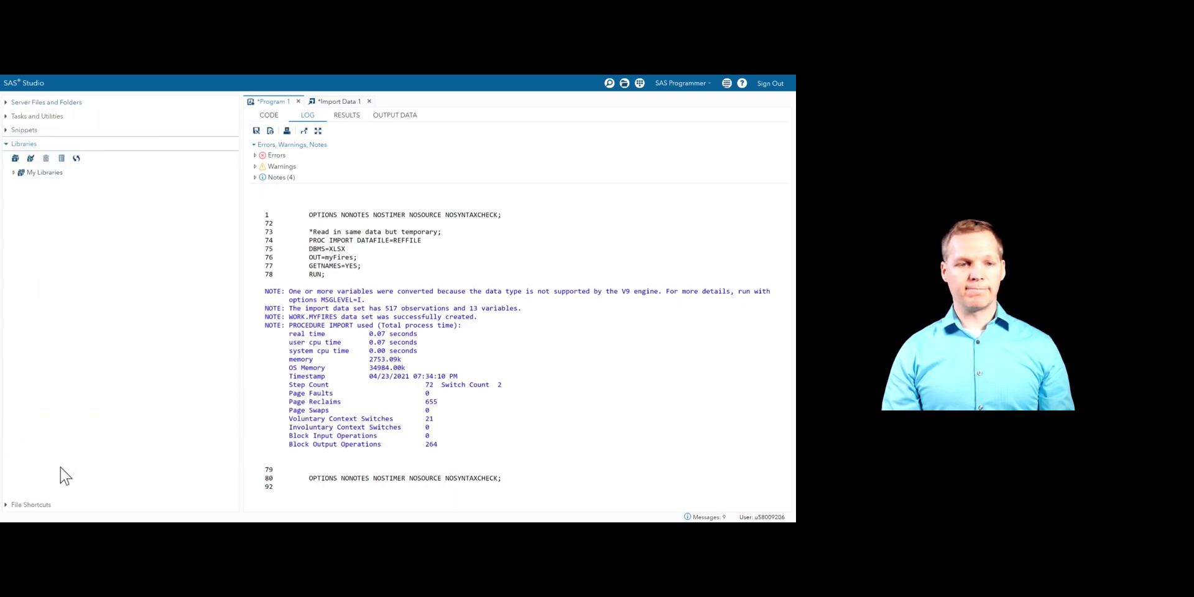
double_click(24, 173)
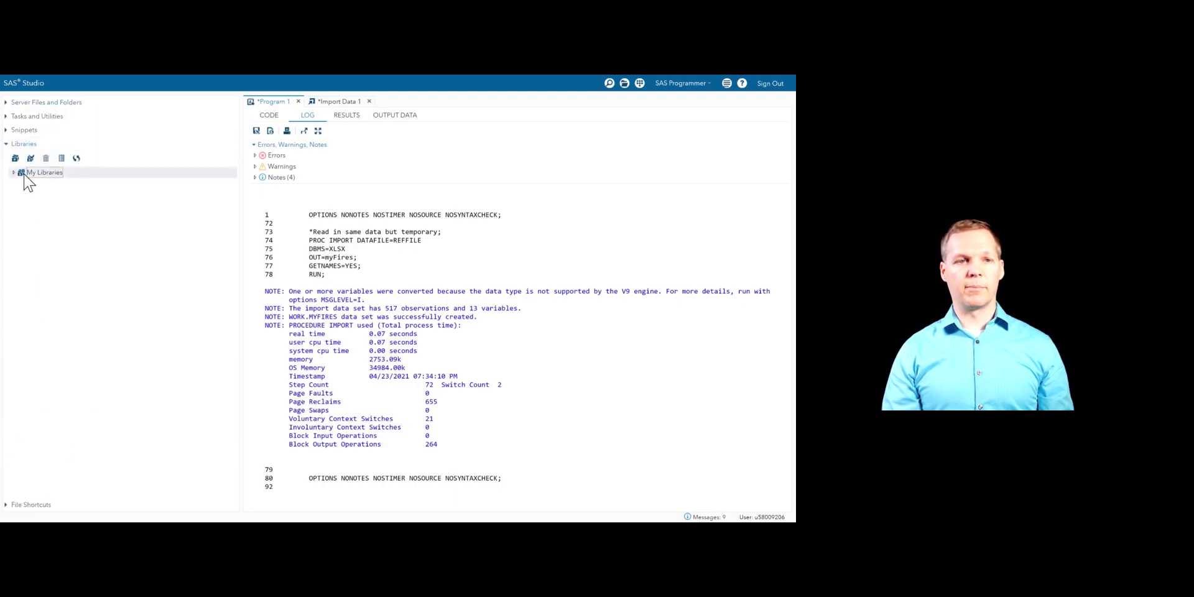
double_click(45, 283)
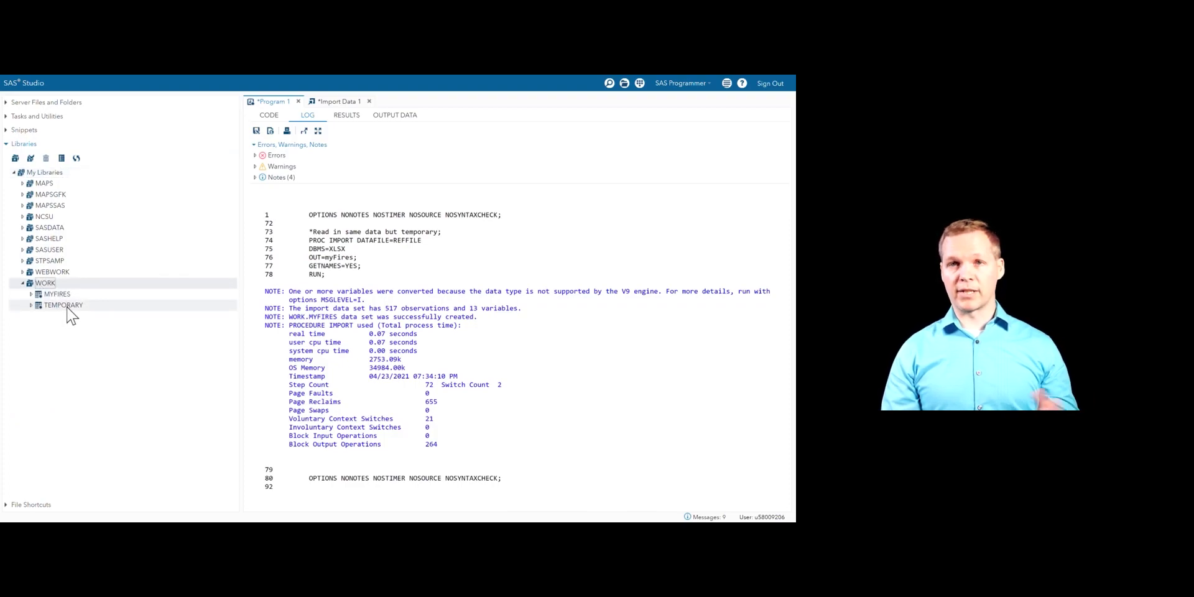
double_click(44, 218)
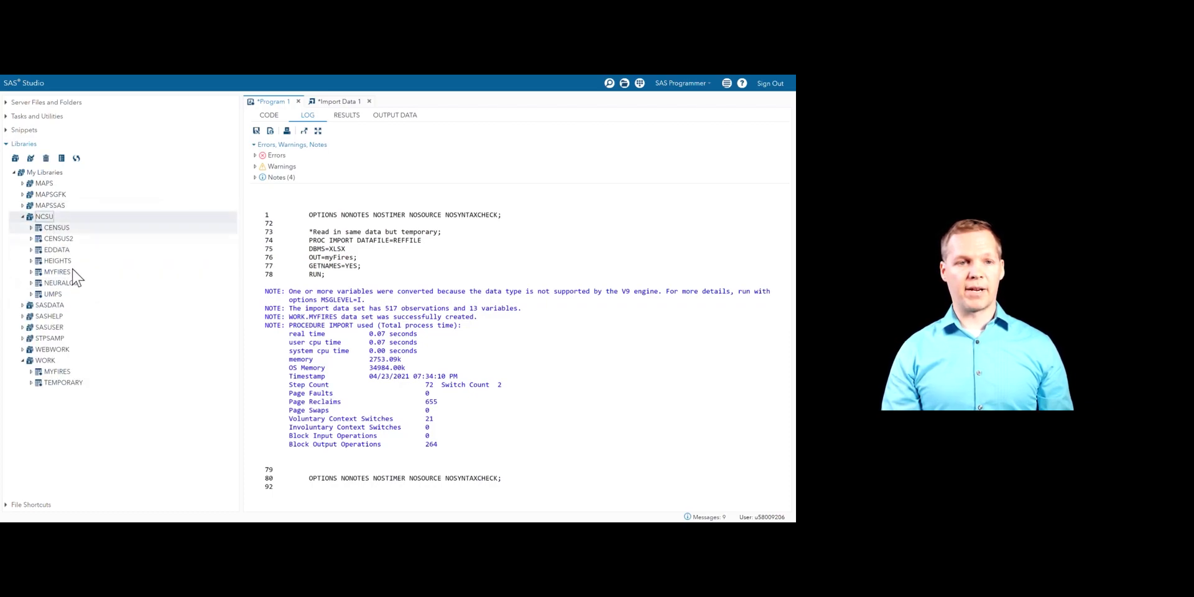
left_click(67, 272)
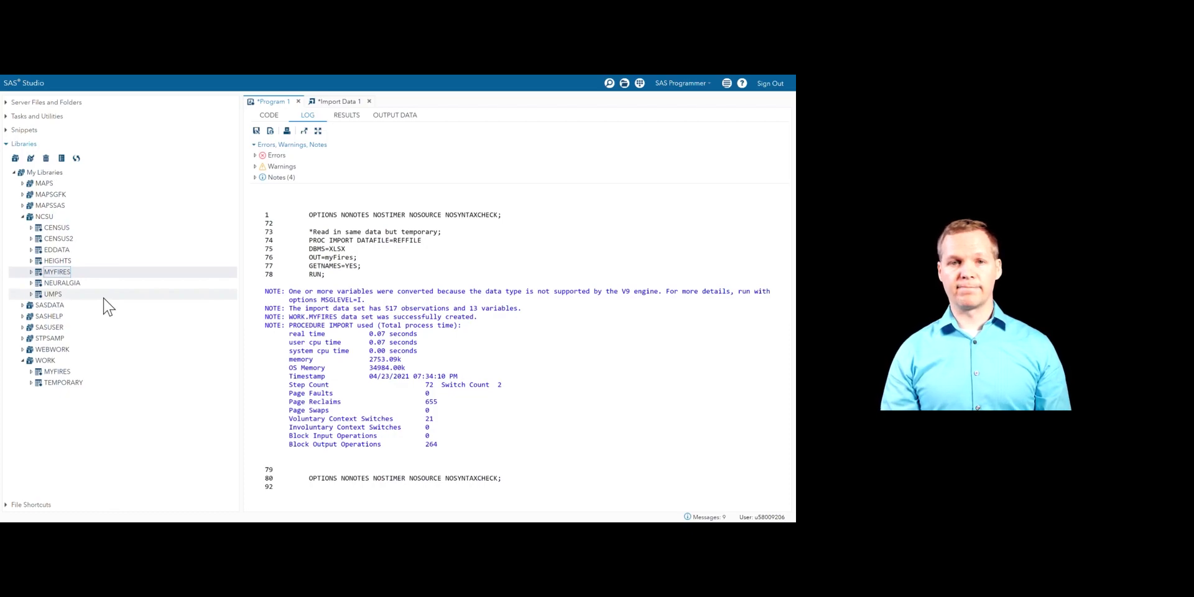
Return to the code and save Program 1 under a new name
left_click(269, 115)
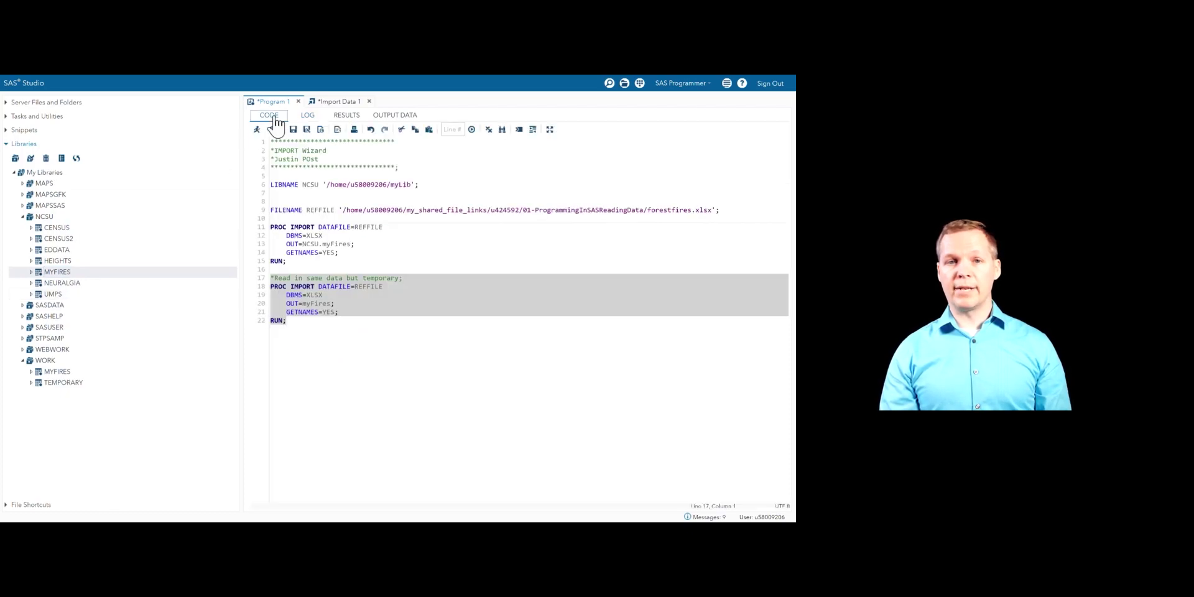
left_click(347, 261)
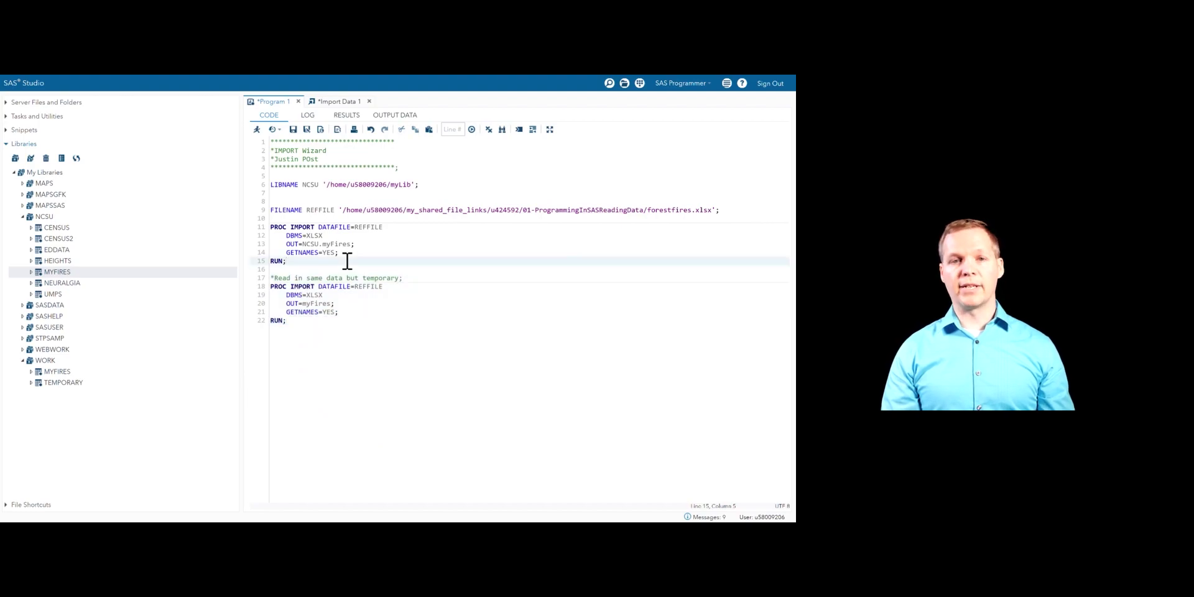
key("ctrl+s")
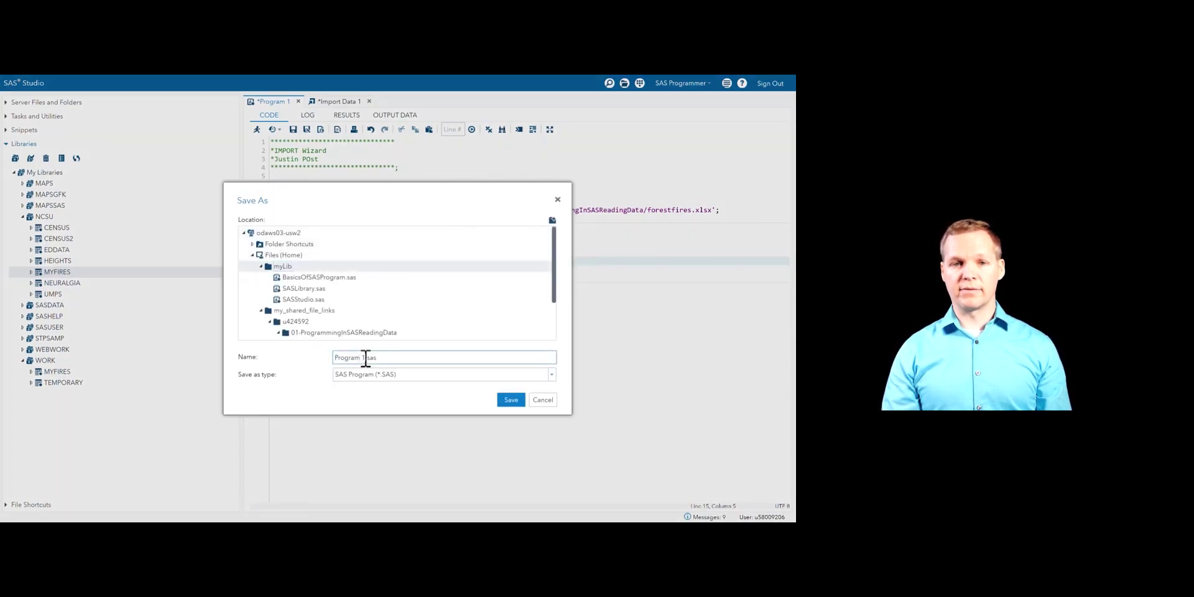
Replace the default 'Program 1' name with ImportWizard and save it as ImportWizard.sas in myLib
left_click_drag(366, 359, 285, 367)
type("ImportWizard")
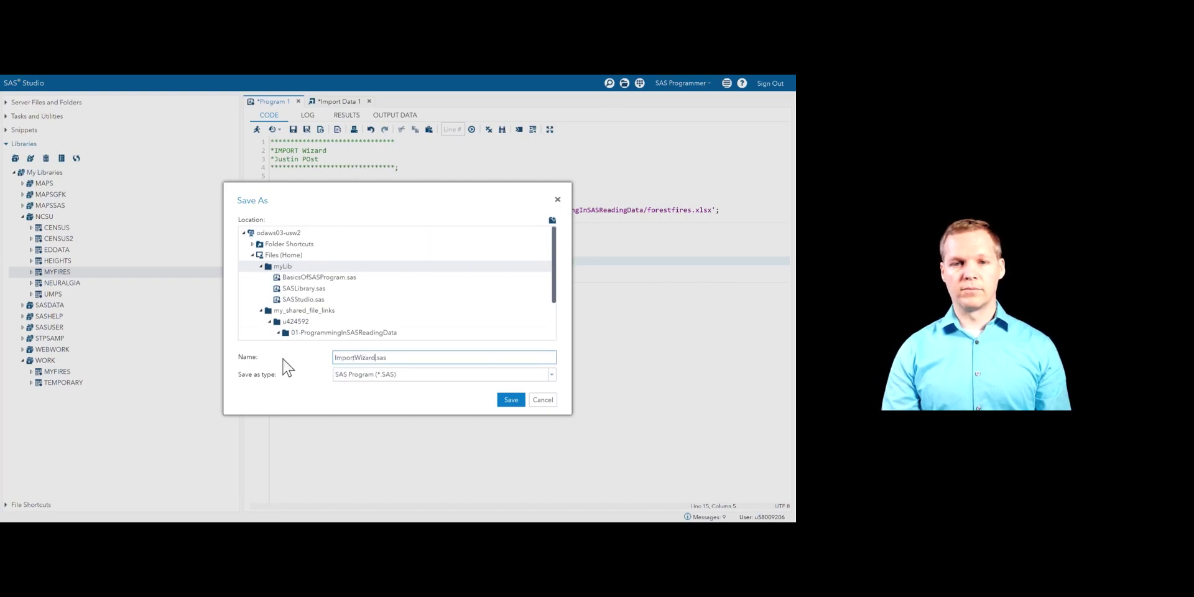
key("Return")
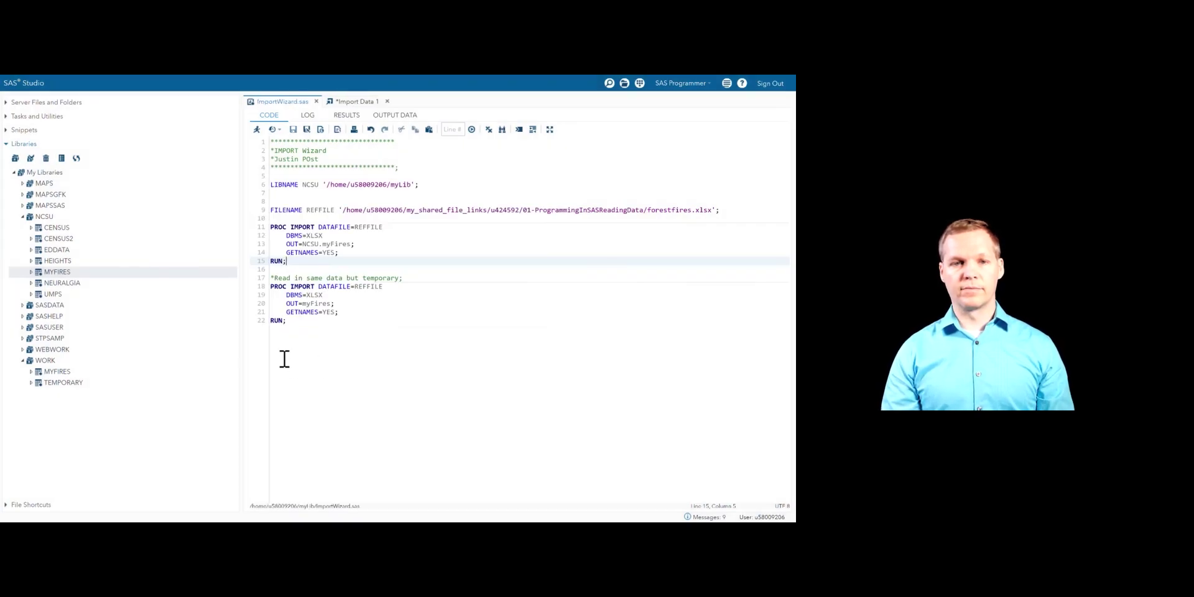